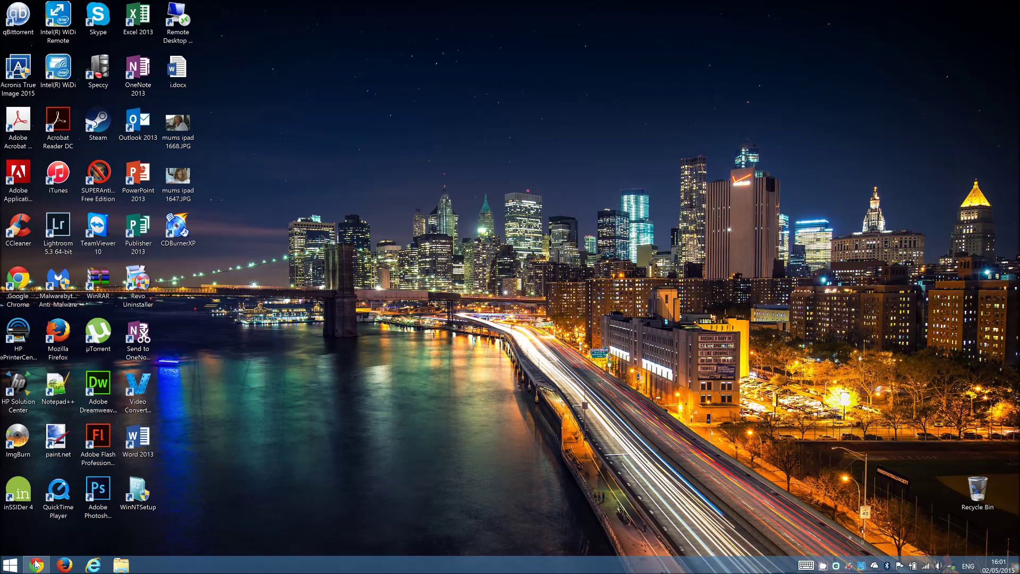
- In Chrome, find Intel HD Graphics 5500 laptop drivers in Intel's Download Center and open the latest Windows 7/8/8.1 64-bit driver
{"action": "left_click", "coordinate": [36, 567]}
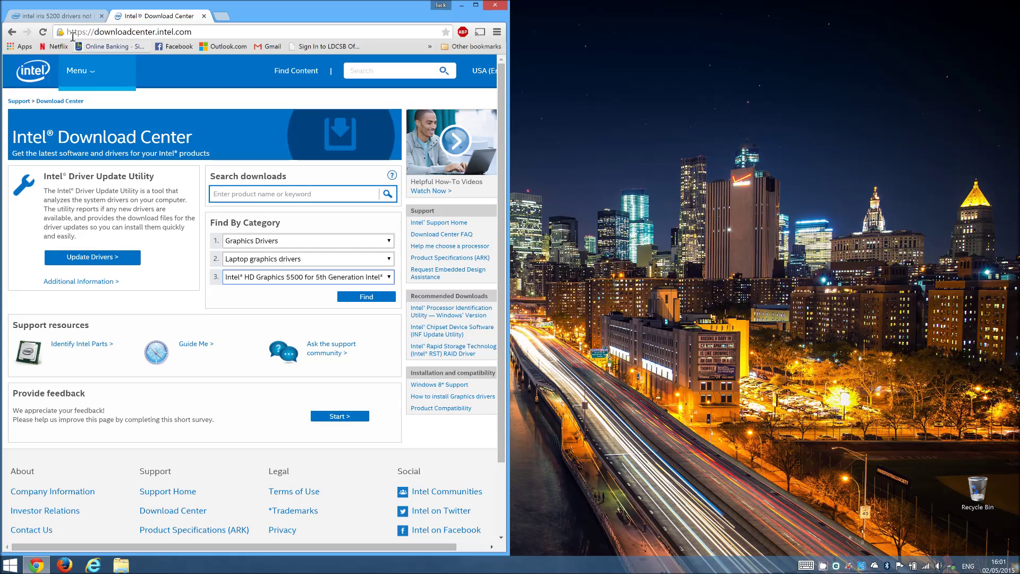
{"action": "left_click_drag", "start_coordinate": [73, 32], "coordinate": [344, 12]}
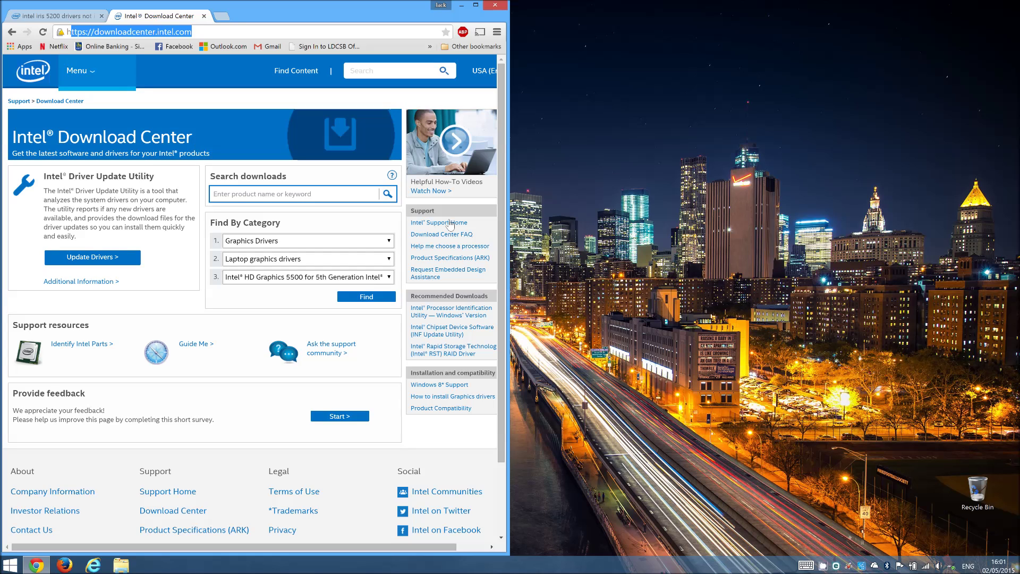
{"action": "left_click", "coordinate": [383, 298]}
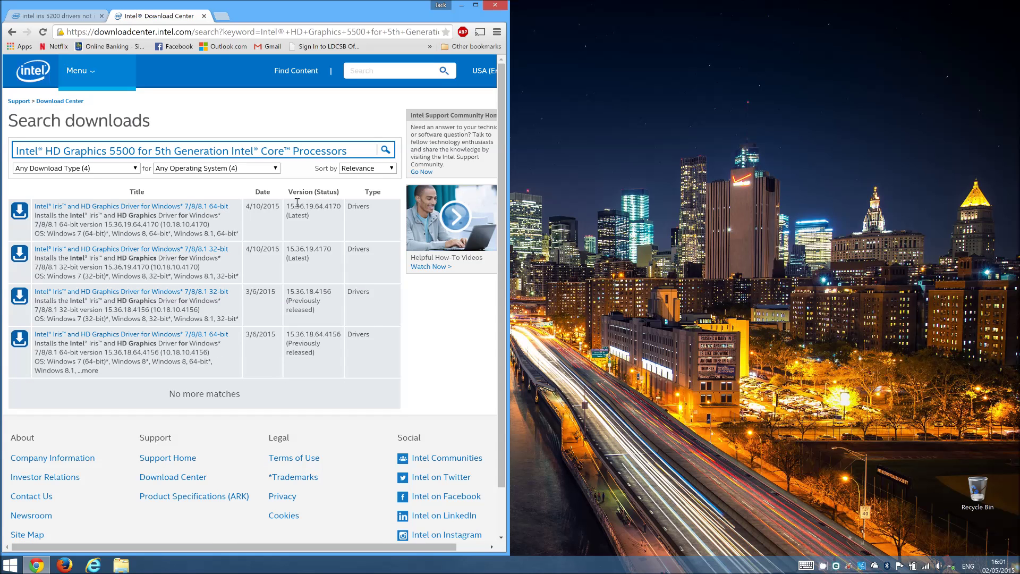
{"action": "left_click", "coordinate": [147, 210]}
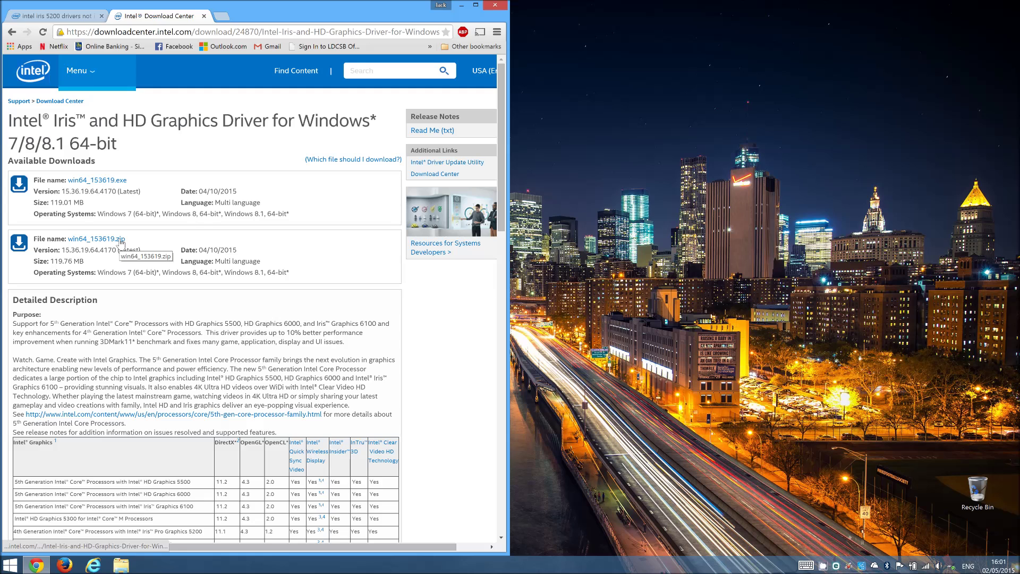
- Download win64_153619.zip, accepting the download terms, and save it in the Downloads folder
{"action": "left_click", "coordinate": [120, 242]}
{"action": "left_click", "coordinate": [215, 355]}
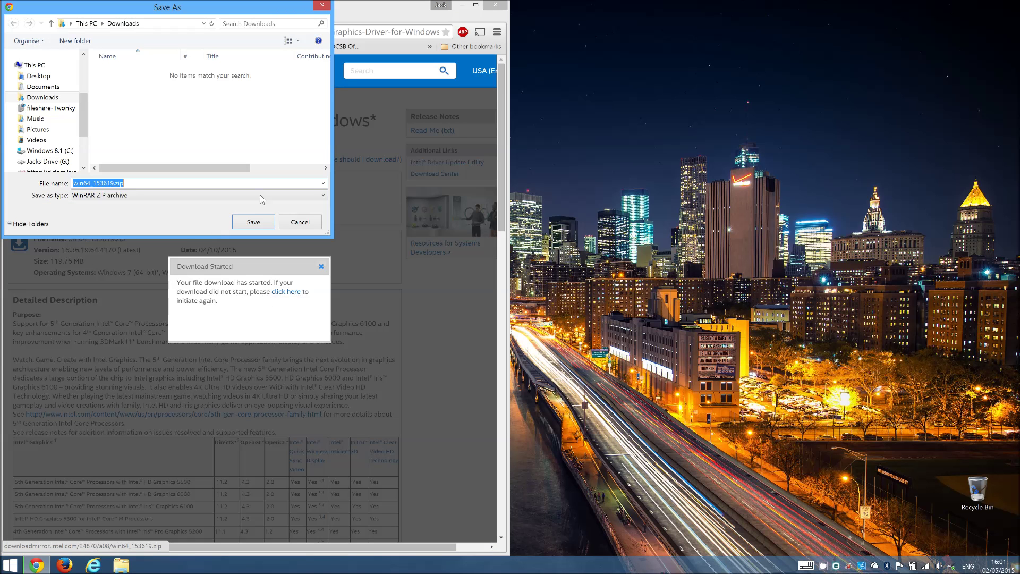
{"action": "left_click", "coordinate": [253, 223]}
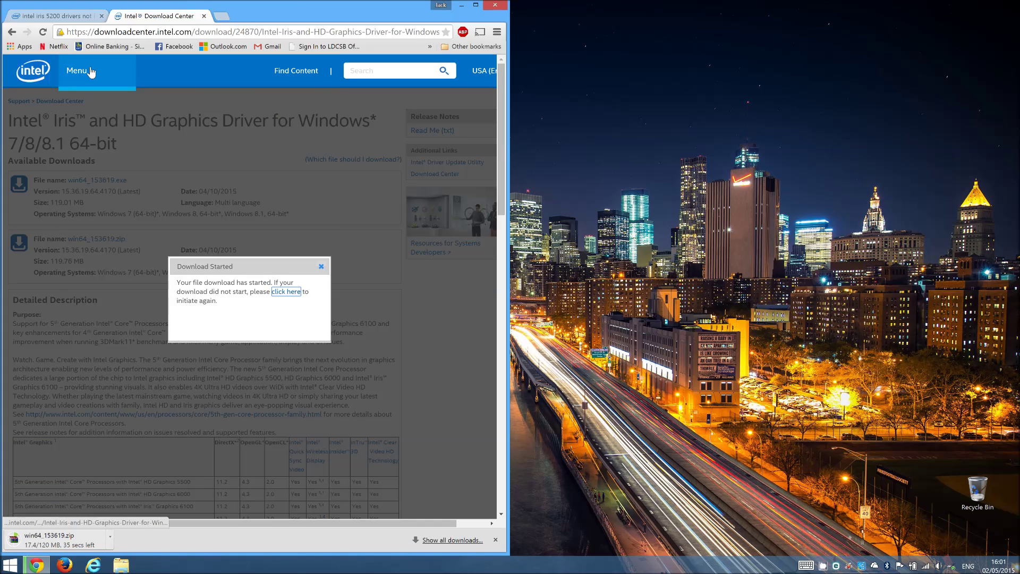
- Examine the manual driver installation instructions in reply 5 of the Intel community thread about Iris 5200 drivers
{"action": "left_click", "coordinate": [66, 17]}
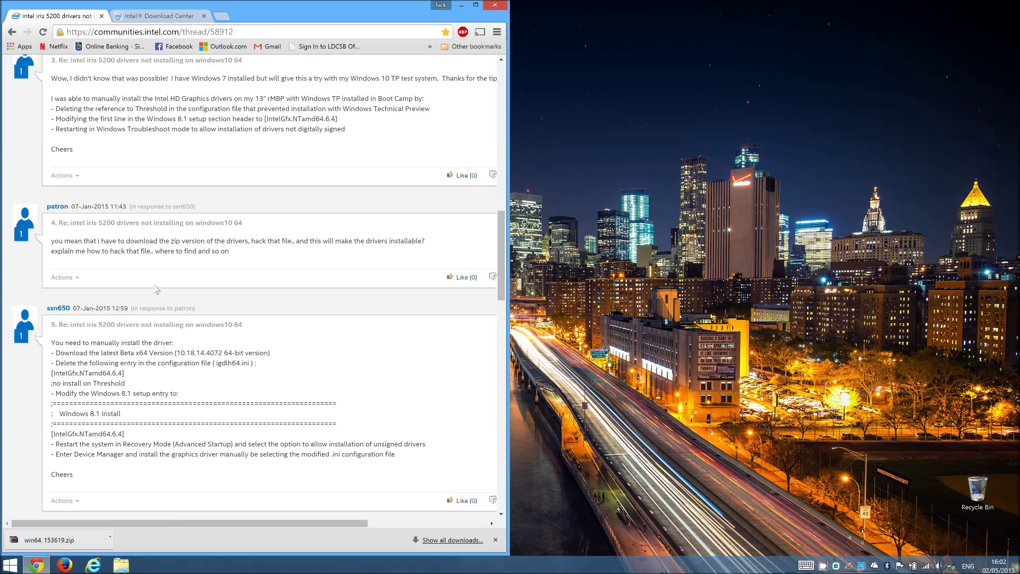
{"action": "left_click_drag", "start_coordinate": [54, 342], "coordinate": [209, 414]}
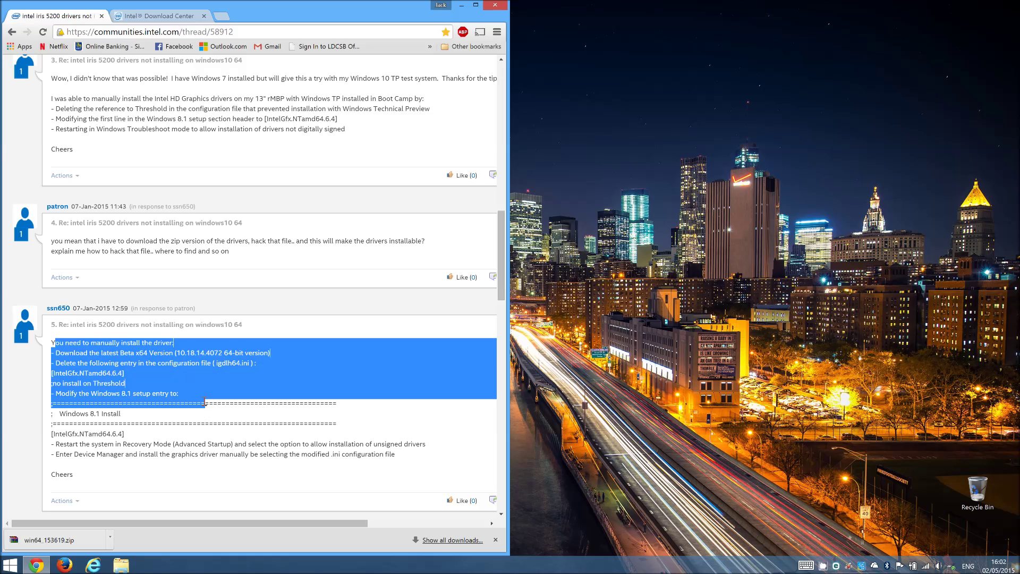
{"action": "left_click", "coordinate": [204, 403]}
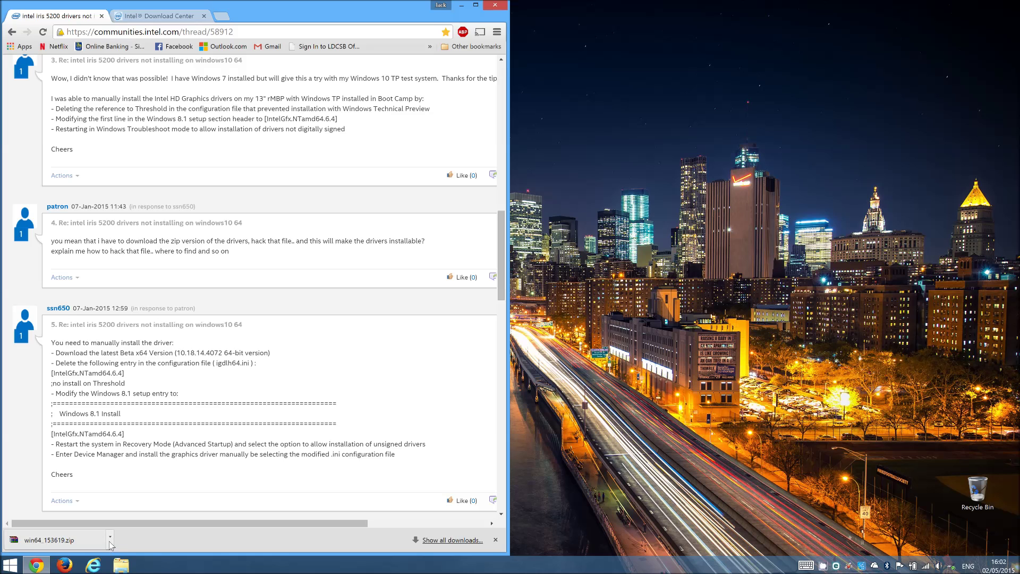
- In File Explorer, extract win64_153619.zip from Downloads into its own win64_153619 folder
{"action": "left_click", "coordinate": [129, 570]}
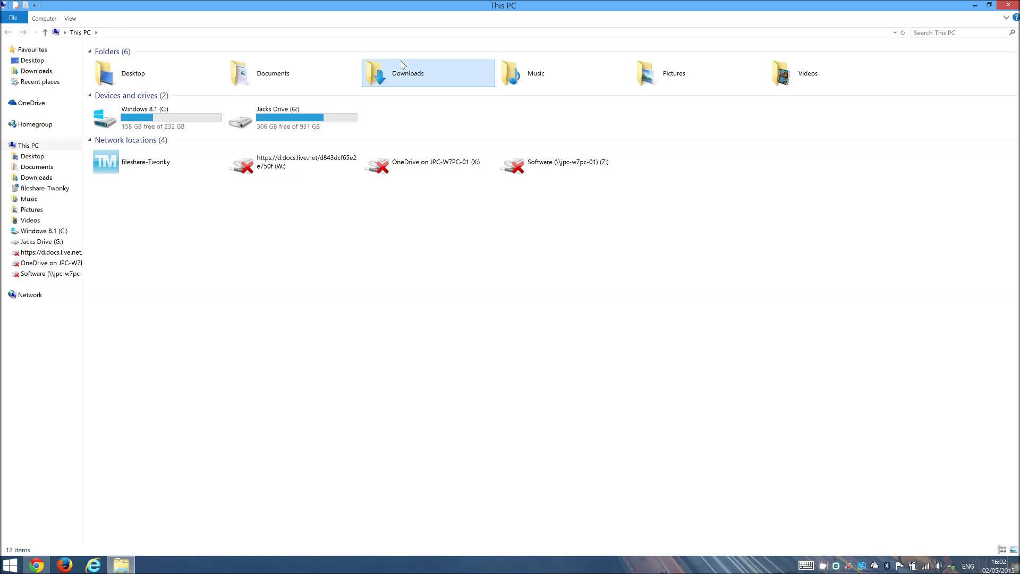
{"action": "double_click", "coordinate": [402, 63]}
{"action": "right_click", "coordinate": [157, 66]}
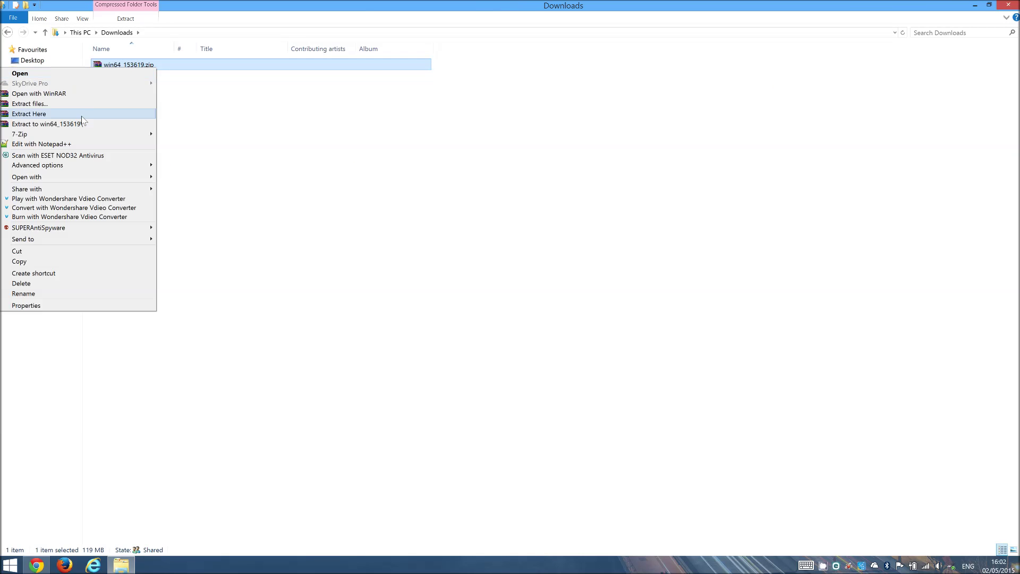
{"action": "left_click", "coordinate": [80, 104]}
{"action": "left_click", "coordinate": [549, 388]}
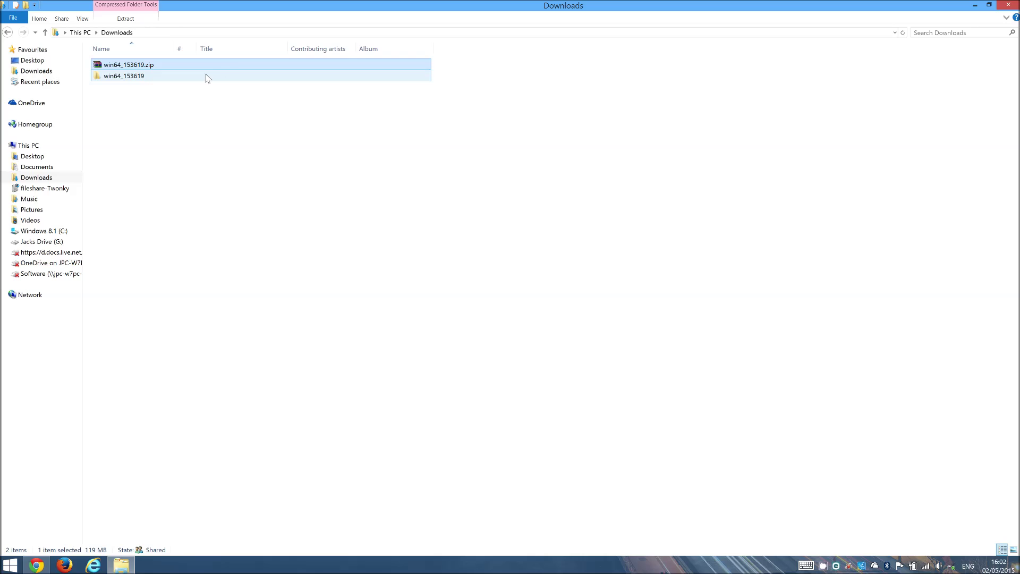
- Go to the Graphics folder inside the extracted win64_153619 folder and search it for igdlh64
{"action": "double_click", "coordinate": [148, 78]}
{"action": "double_click", "coordinate": [157, 76]}
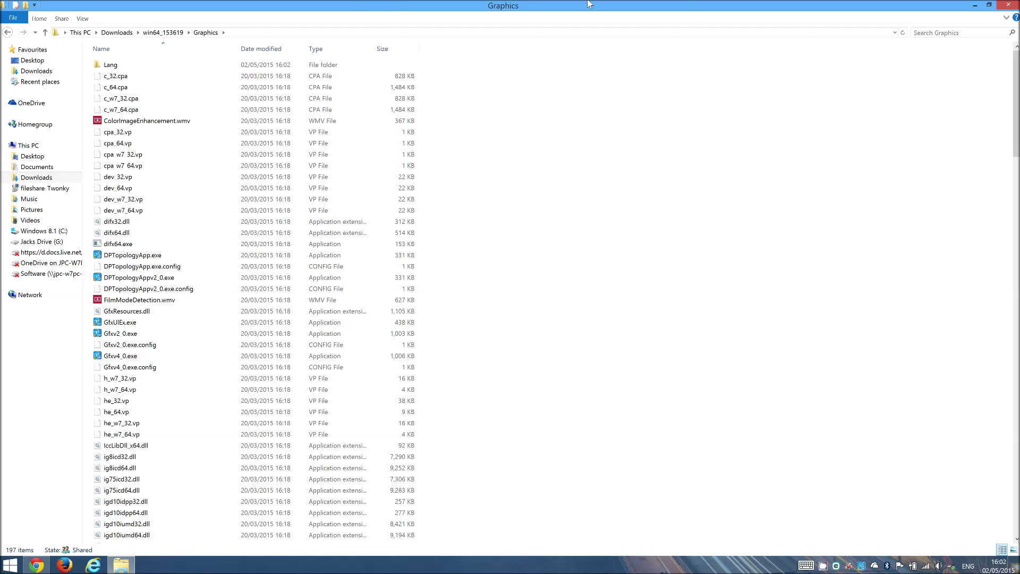
{"action": "left_click", "coordinate": [956, 33]}
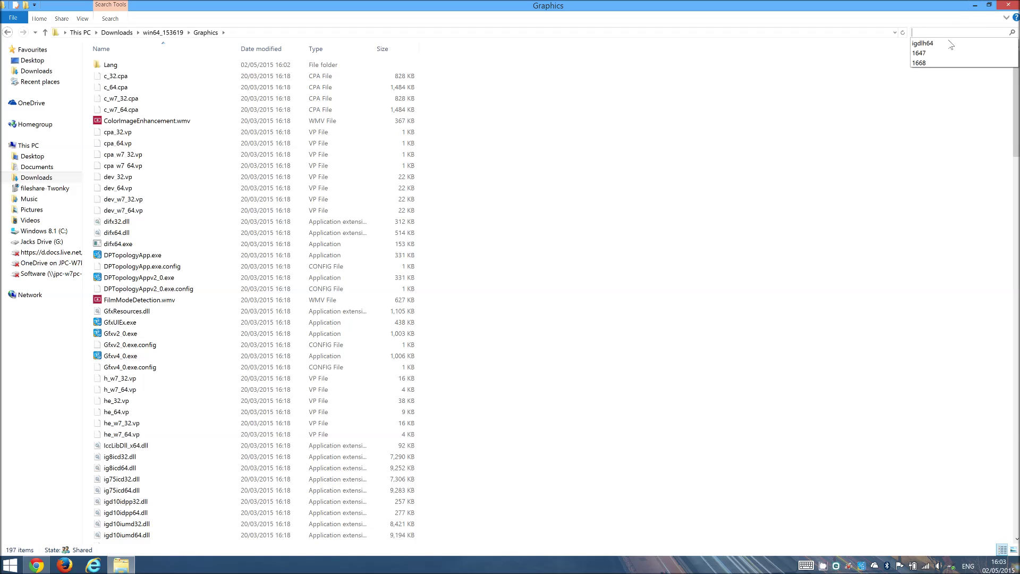
{"action": "left_click", "coordinate": [949, 44]}
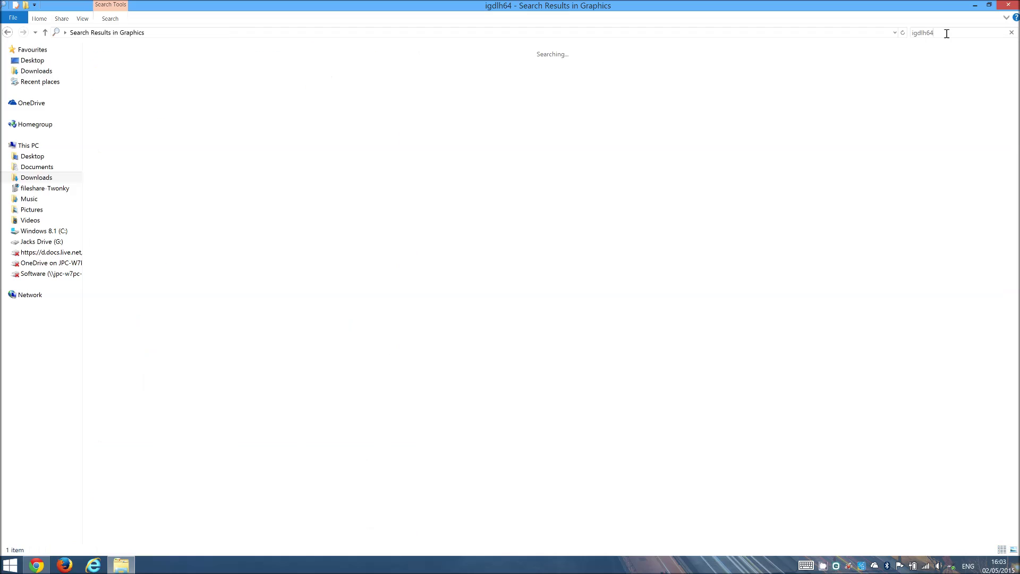
- Open igdlh64.inf for editing in Notepad++ and place its window beside the forum thread
{"action": "right_click", "coordinate": [166, 56]}
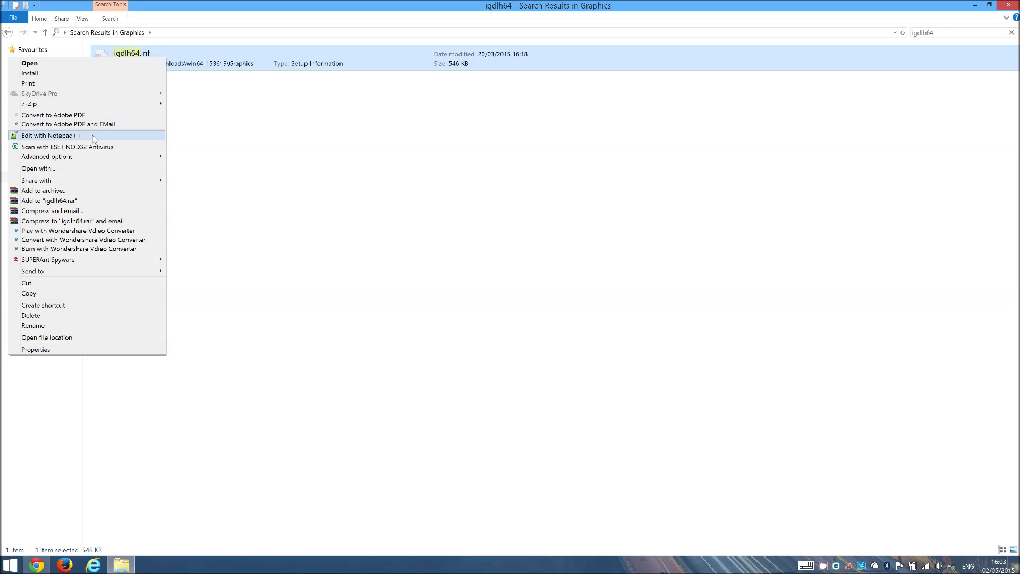
{"action": "left_click", "coordinate": [51, 135]}
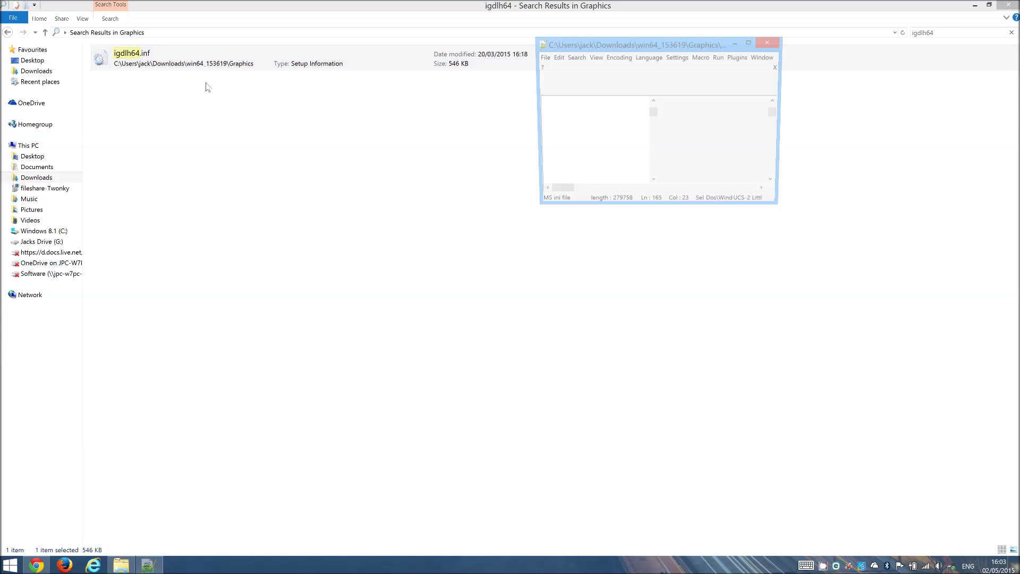
{"action": "left_click", "coordinate": [975, 5]}
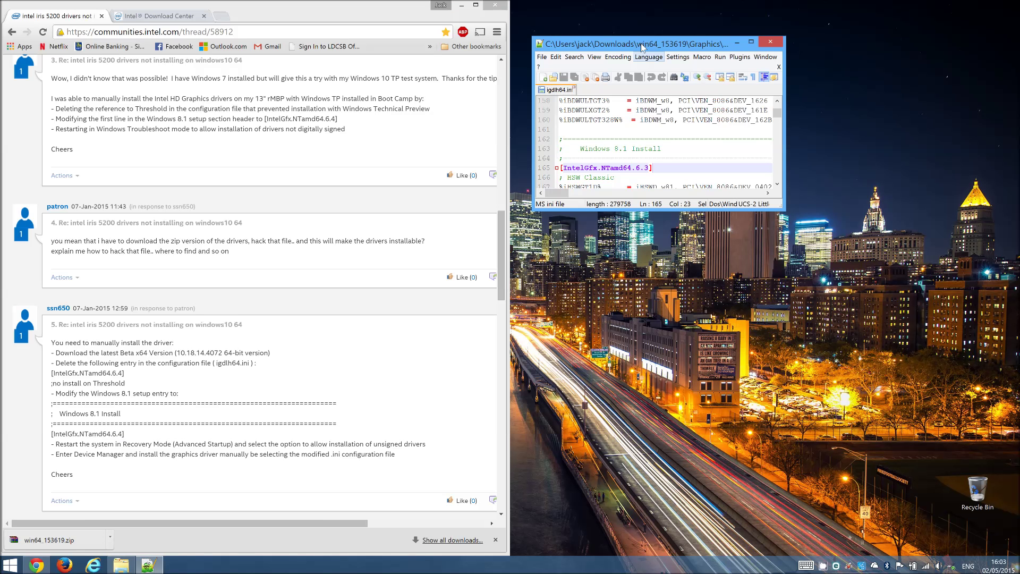
{"action": "left_click_drag", "start_coordinate": [640, 50], "coordinate": [1018, 133]}
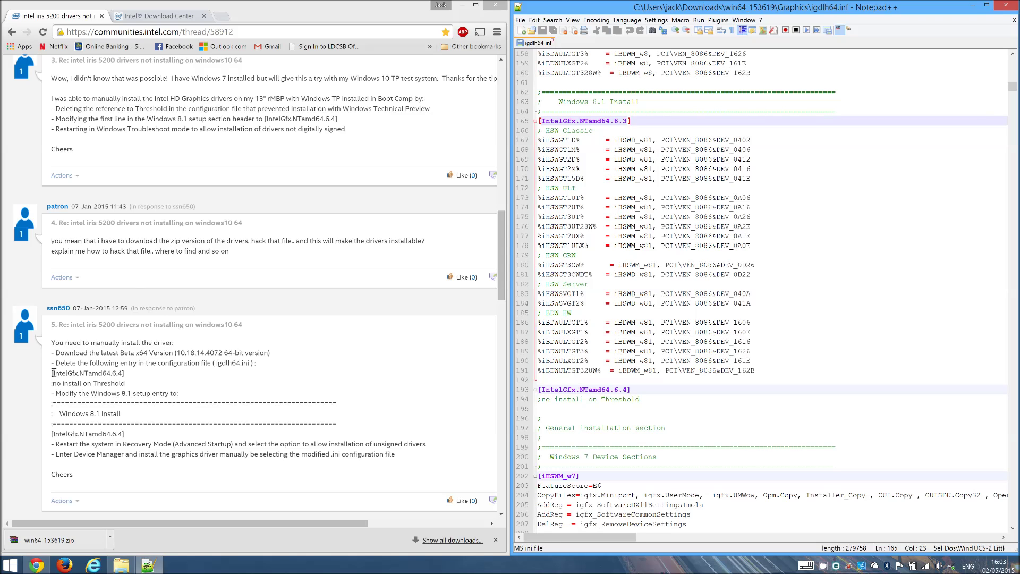
- Find the [IntelGfx.NTamd64.6.4] entry in igdlh64.inf and delete it together with its ";no install on Threshold" line
{"action": "left_click_drag", "start_coordinate": [51, 374], "coordinate": [132, 382]}
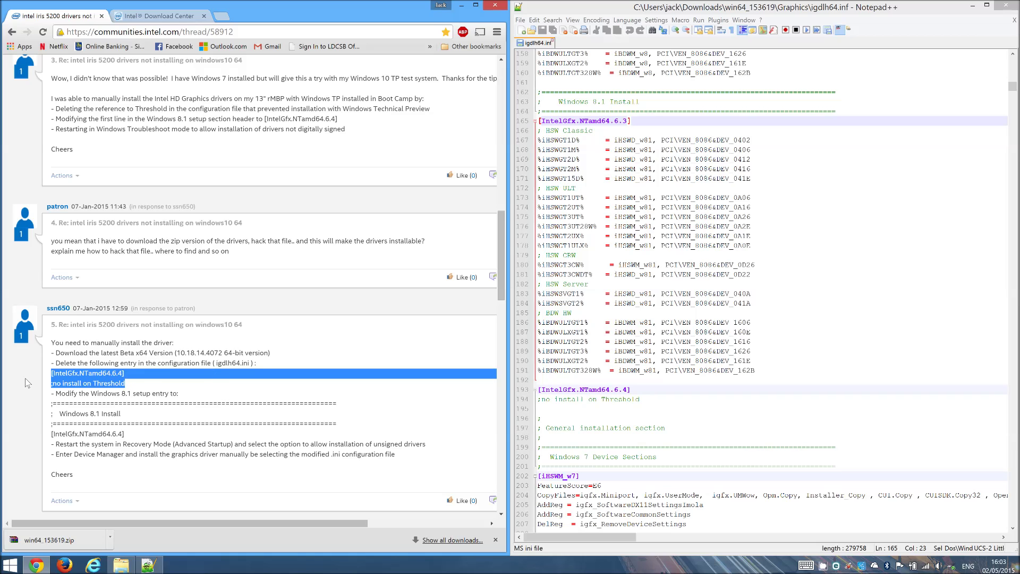
{"action": "left_click", "coordinate": [760, 264]}
{"action": "key", "text": "ctrl+f"}
{"action": "key", "text": "Return"}
{"action": "type", "text": "[IntelGfx.NTamd64.6.4]"}
{"action": "left_click", "coordinate": [872, 237]}
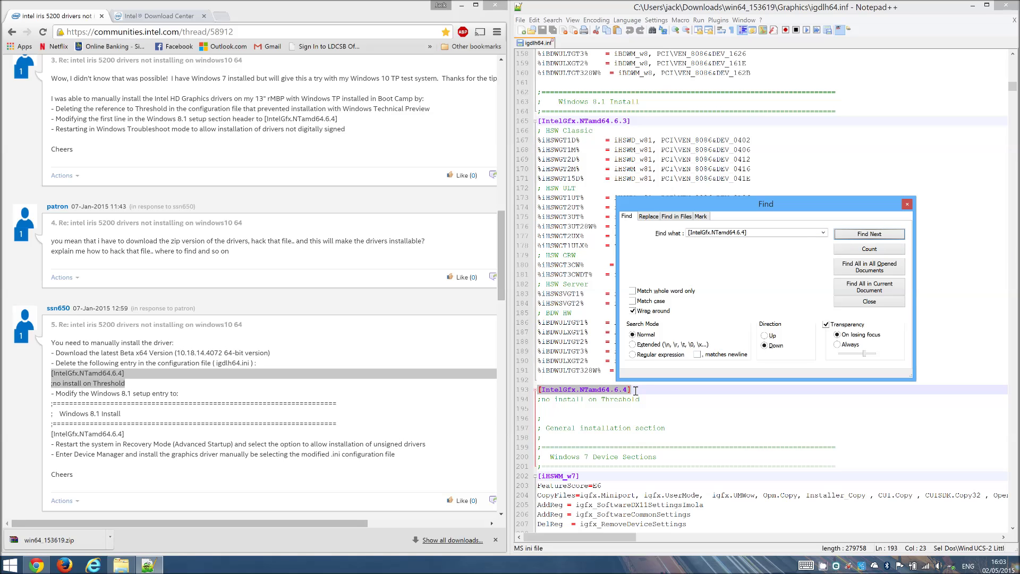
{"action": "left_click_drag", "start_coordinate": [645, 399], "coordinate": [537, 389]}
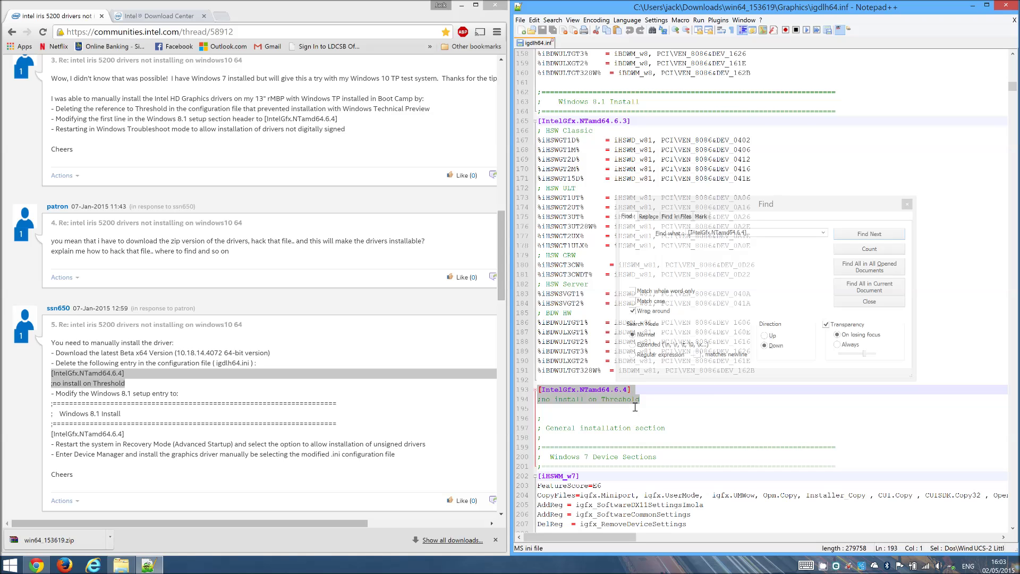
{"action": "key", "text": "Delete"}
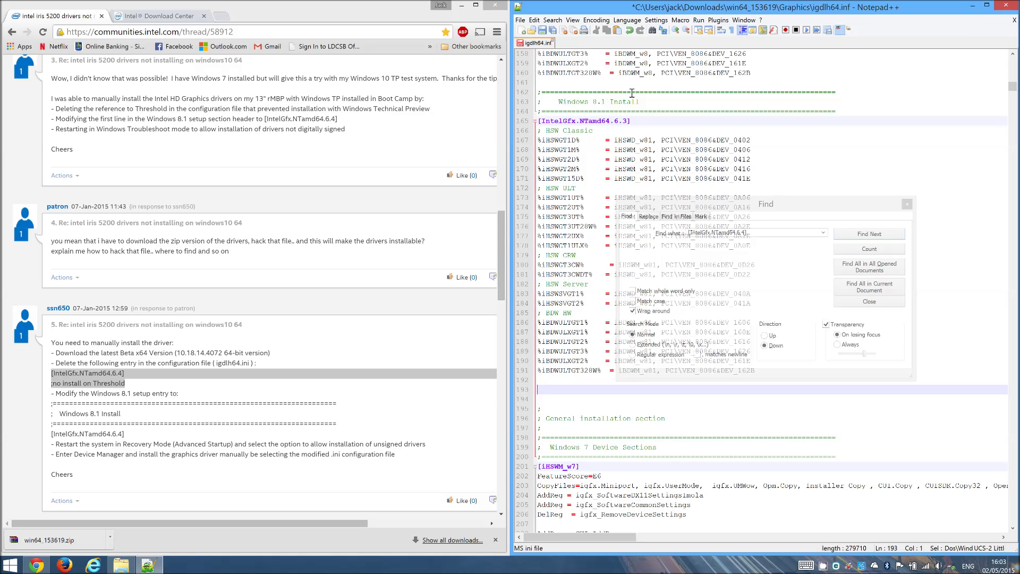
- Replace the Windows 8.1 Install header in igdlh64.inf with the forum reply's version, ending in [IntelGfx.NTamd64.6.4]
{"action": "left_click_drag", "start_coordinate": [51, 402], "coordinate": [371, 434]}
{"action": "key", "text": "ctrl+c"}
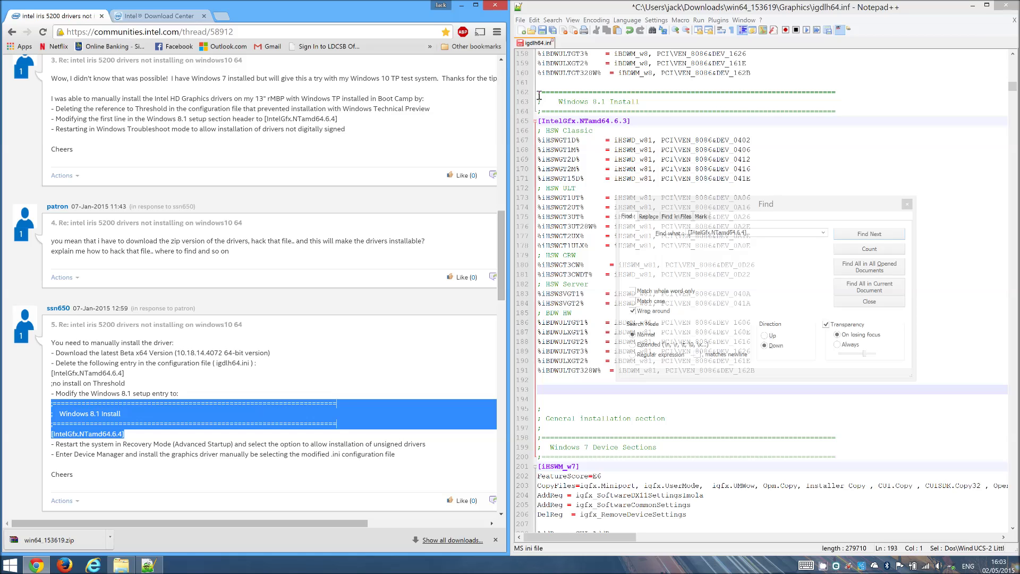
{"action": "left_click_drag", "start_coordinate": [538, 96], "coordinate": [708, 123]}
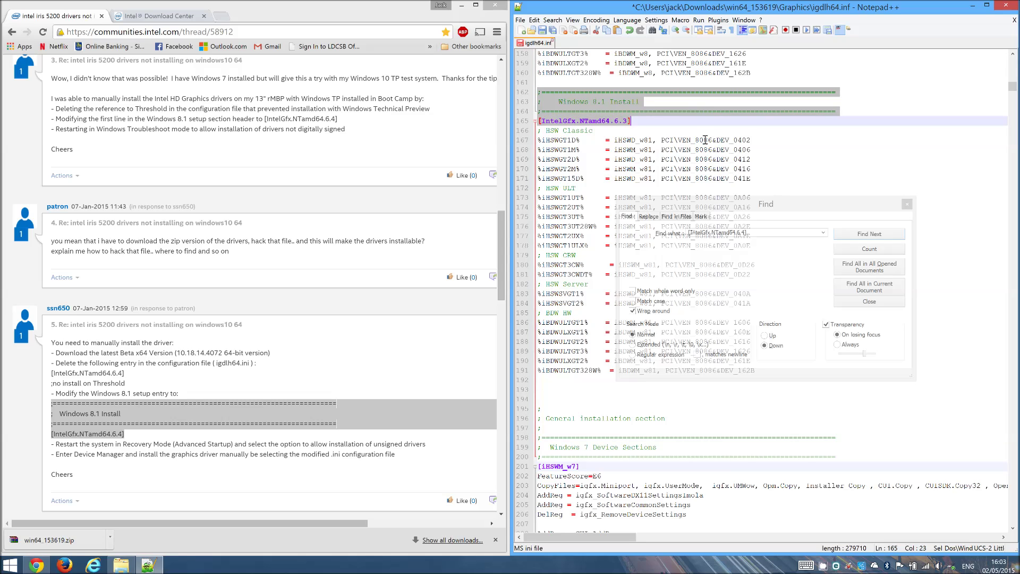
{"action": "key", "text": "ctrl+v"}
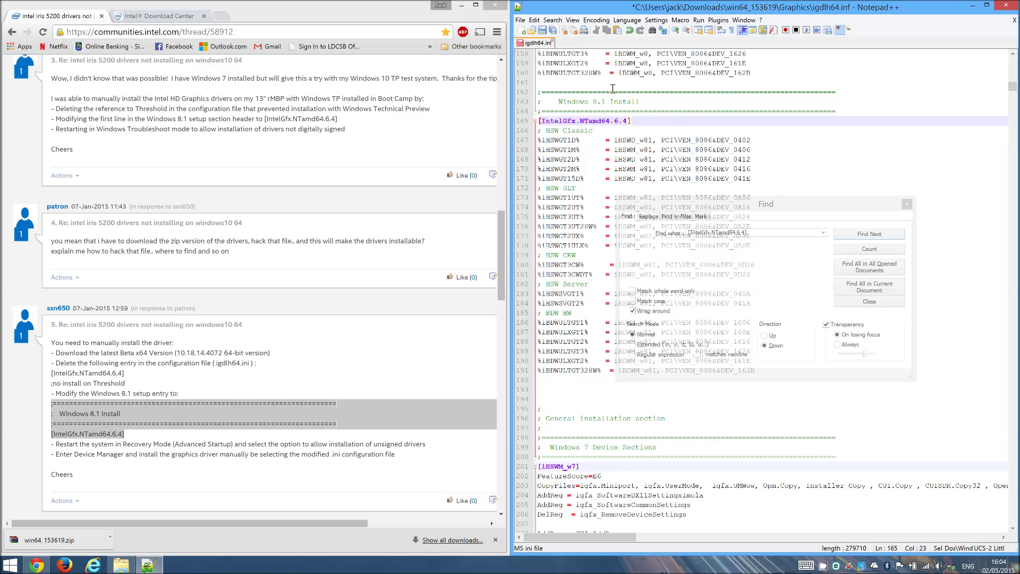
- Save the edited igdlh64.inf, and close both Notepad++ and the browser
{"action": "left_click", "coordinate": [520, 20]}
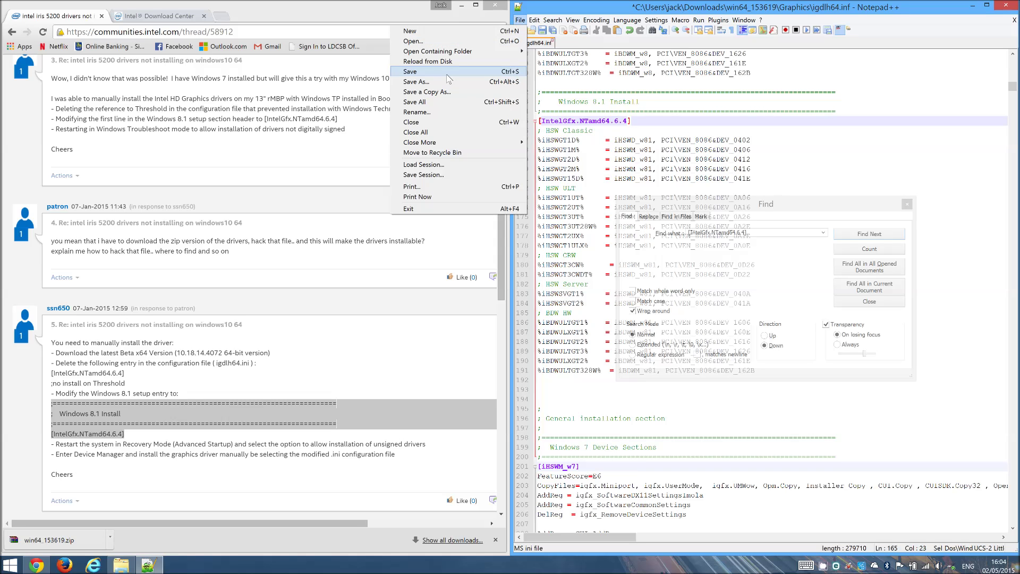
{"action": "left_click", "coordinate": [447, 74]}
{"action": "left_click", "coordinate": [1010, 5]}
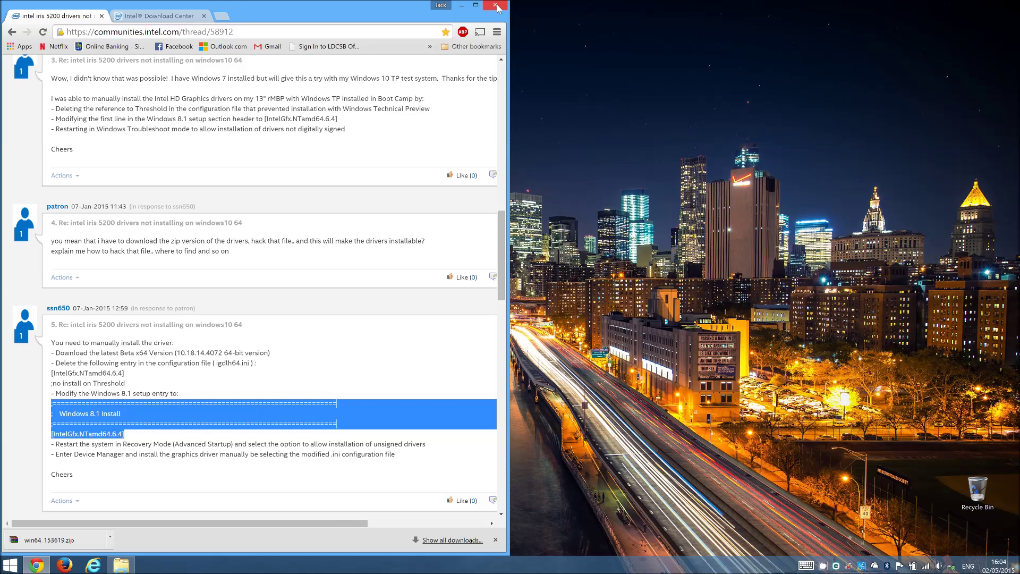
{"action": "left_click", "coordinate": [497, 6]}
- Copy the win64_153619 folder from Downloads to the root of the G: drive
{"action": "left_click", "coordinate": [118, 566]}
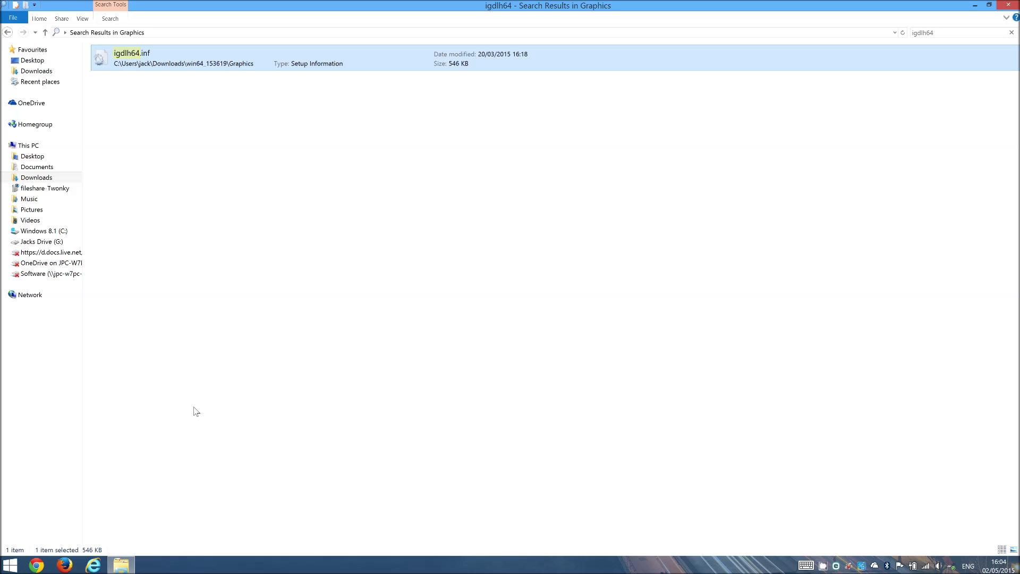
{"action": "left_click", "coordinate": [47, 71]}
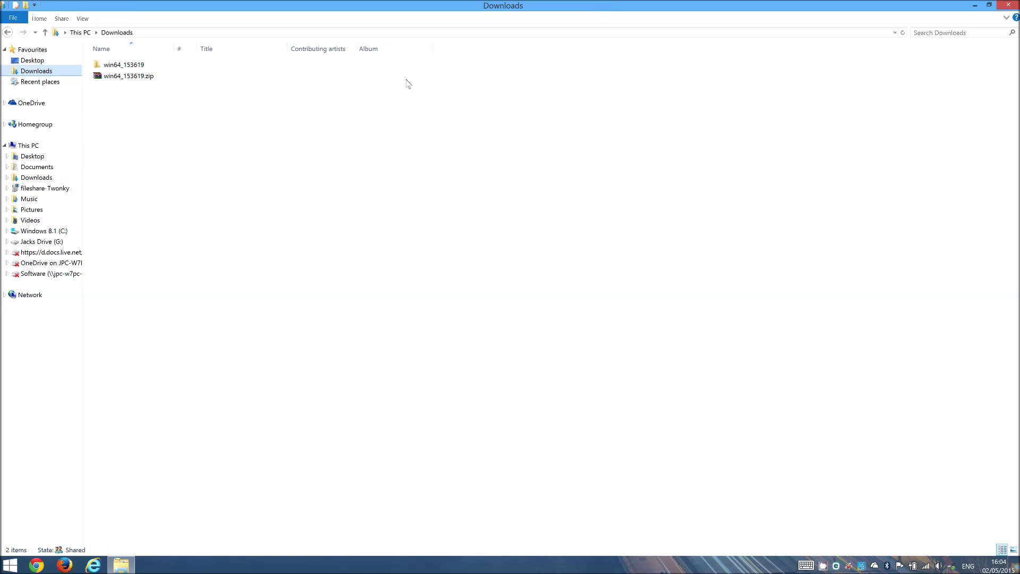
{"action": "left_click", "coordinate": [164, 69]}
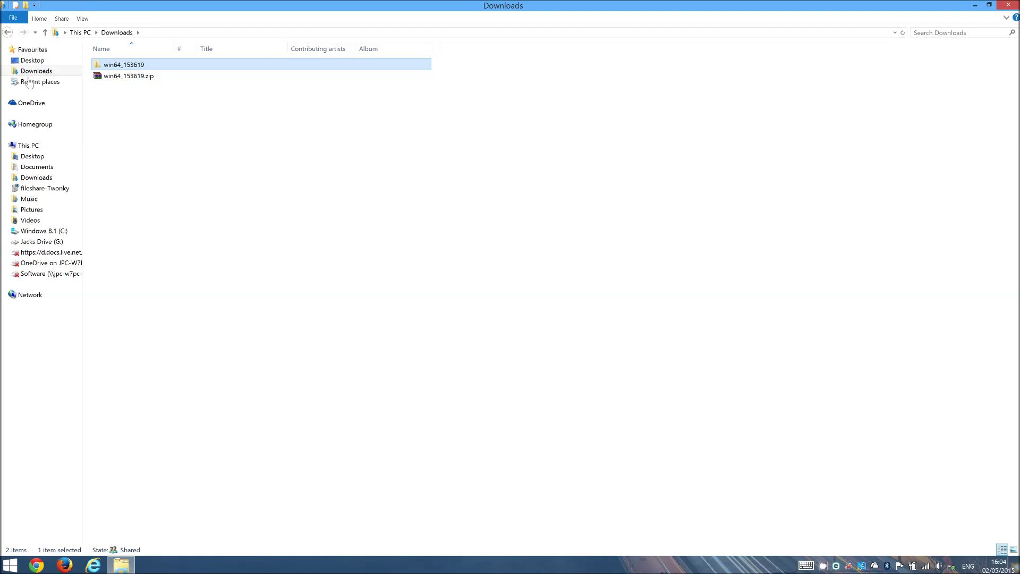
{"action": "left_click", "coordinate": [42, 241]}
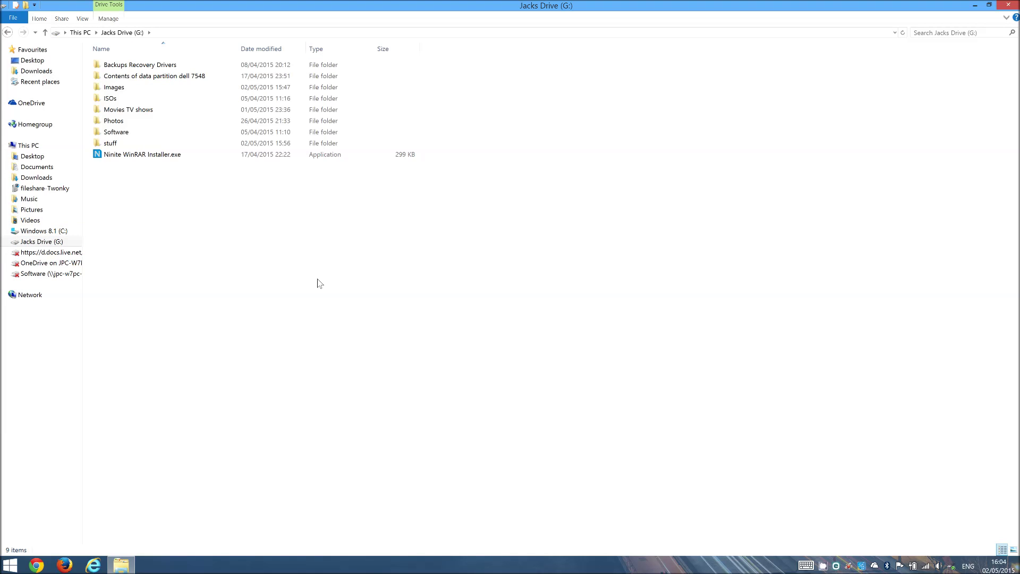
{"action": "key", "text": "ctrl+v"}
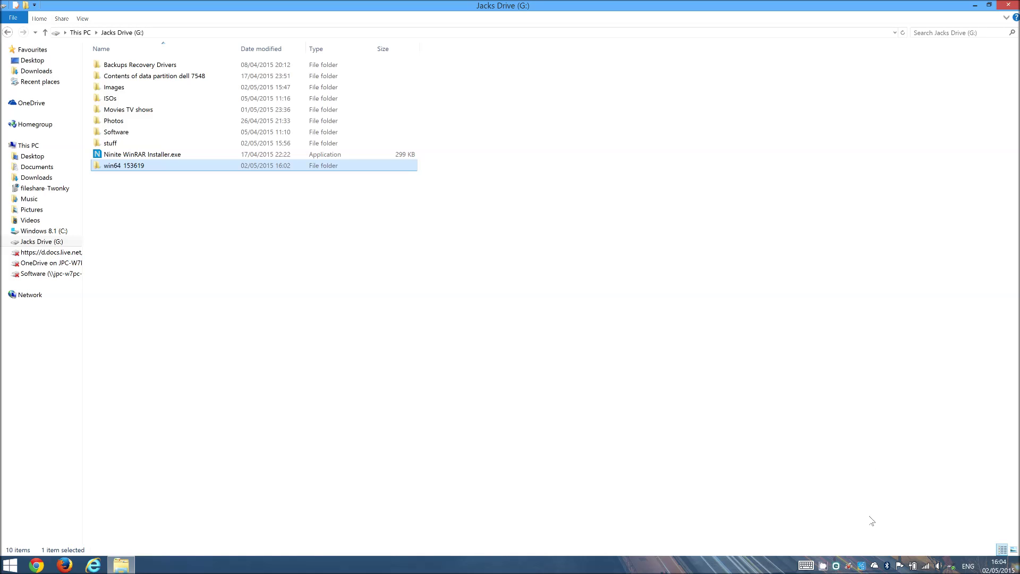
{"action": "right_click", "coordinate": [833, 563]}
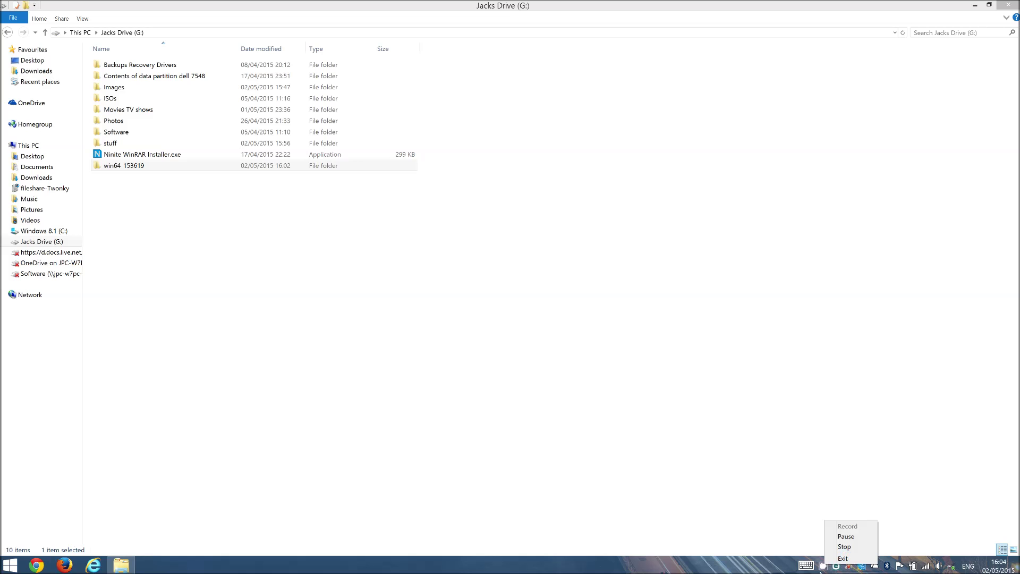
{"action": "left_click", "coordinate": [823, 566]}
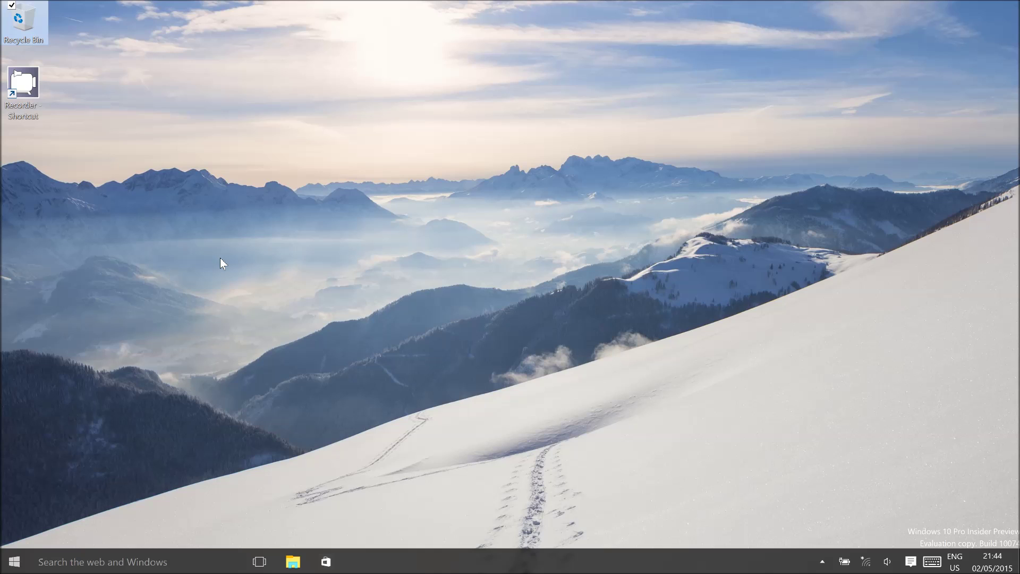
{"action": "left_click_drag", "start_coordinate": [381, 267], "coordinate": [696, 352]}
{"action": "left_click_drag", "start_coordinate": [884, 508], "coordinate": [1019, 548]}
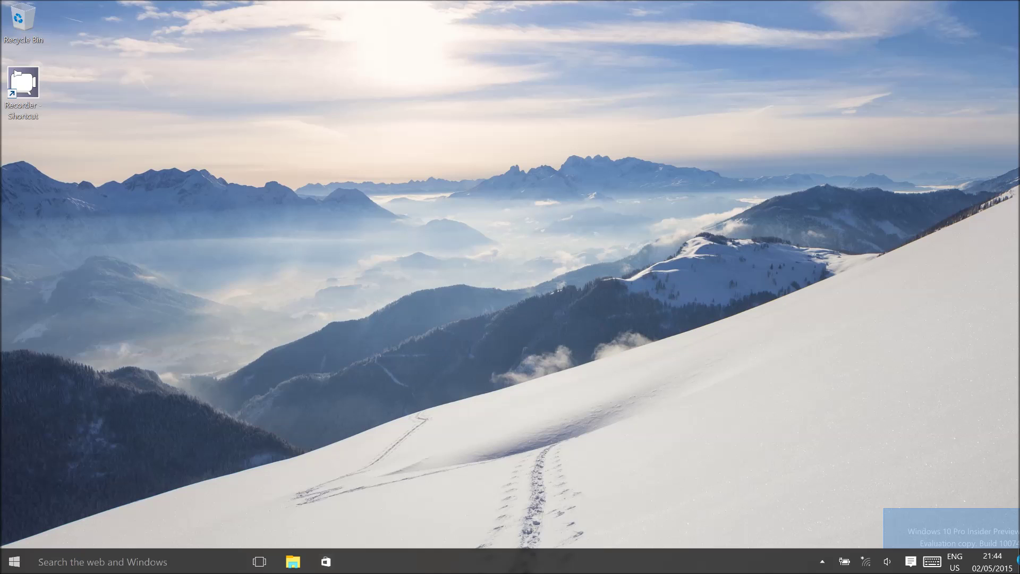
{"action": "left_click_drag", "start_coordinate": [1019, 548], "coordinate": [763, 429]}
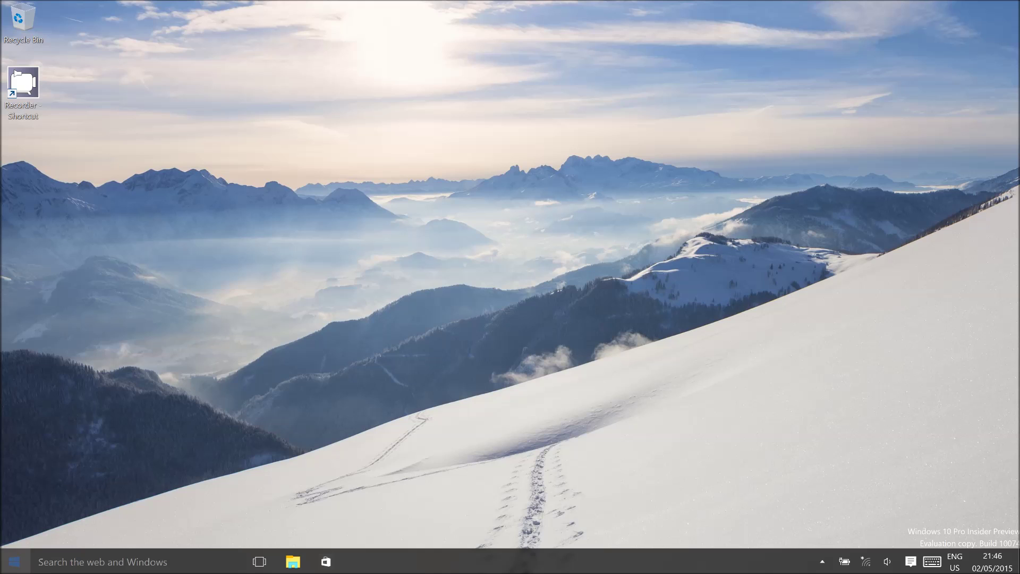
- Run "bcdedit -set TESTSIGNING ON" in an administrator Command Prompt, and close the prompt
{"action": "right_click", "coordinate": [15, 562]}
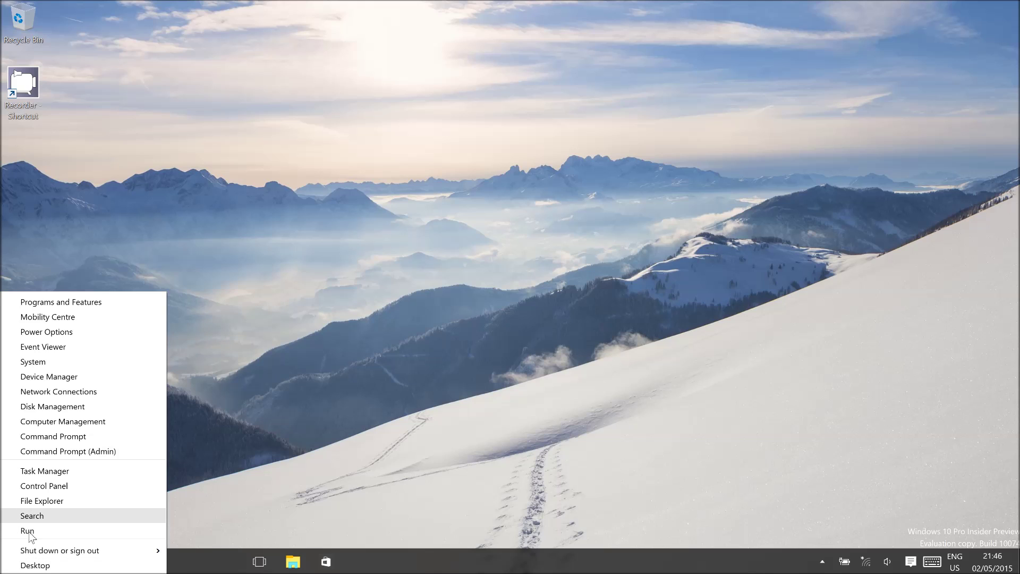
{"action": "left_click", "coordinate": [85, 451]}
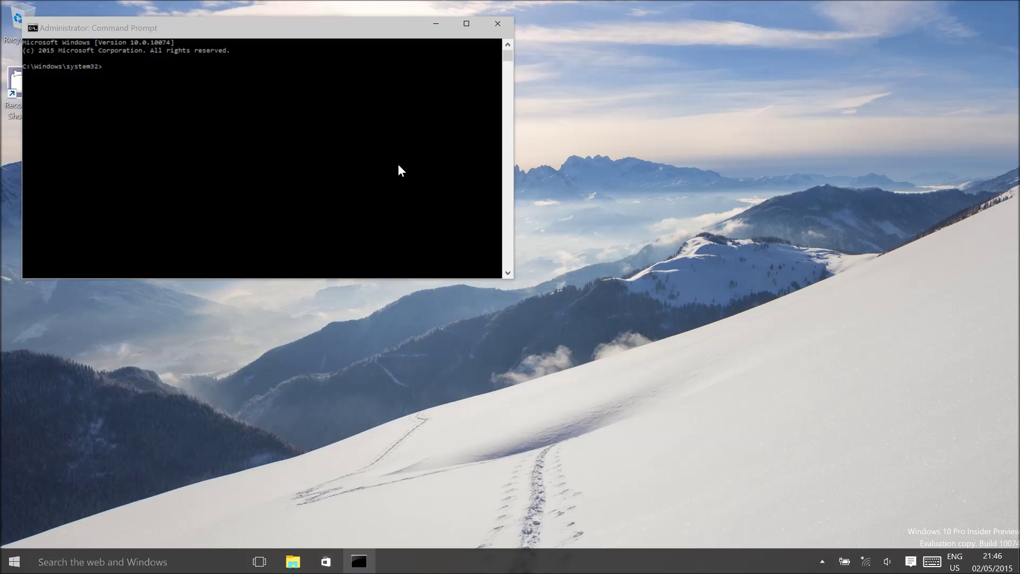
{"action": "left_click", "coordinate": [279, 117]}
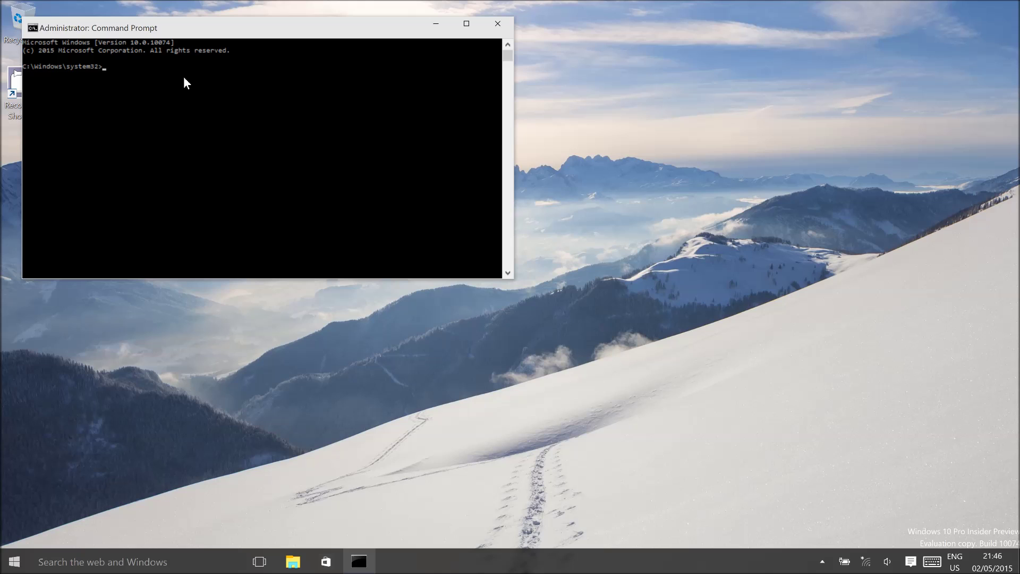
{"action": "type", "text": "bcdedit -set"}
{"action": "key", "text": "Return"}
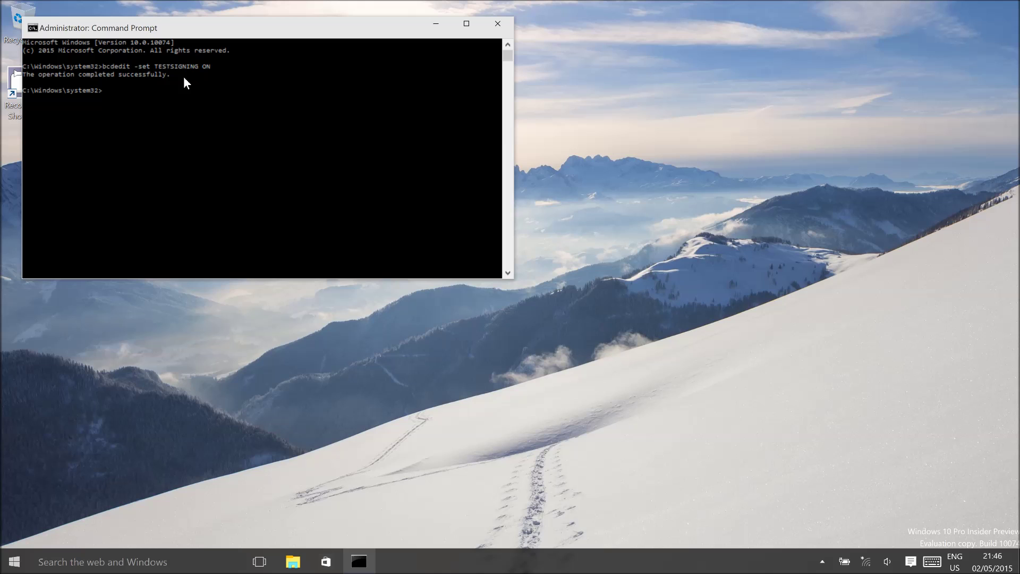
{"action": "left_click", "coordinate": [495, 32]}
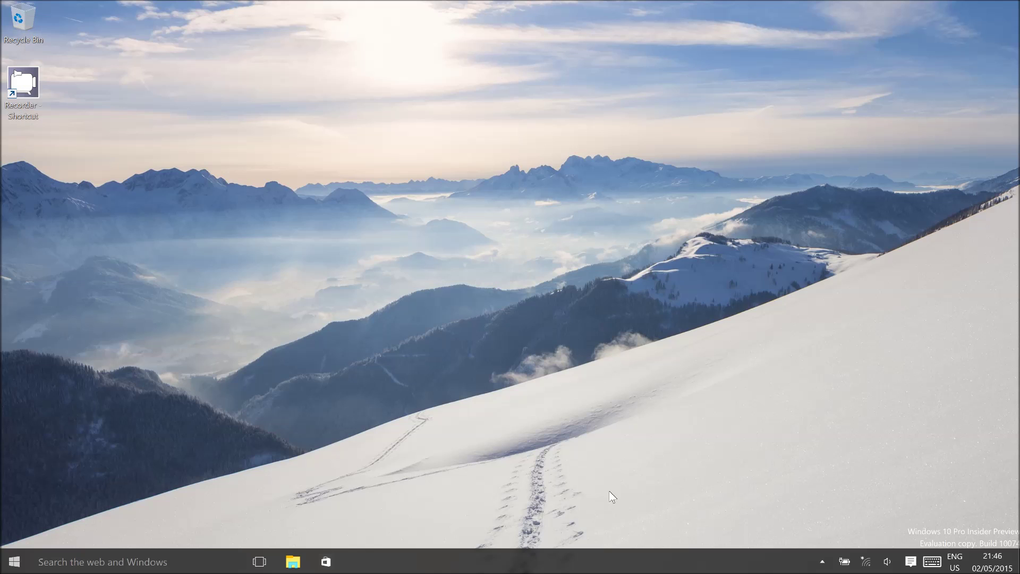
{"action": "left_click", "coordinate": [823, 563]}
{"action": "right_click", "coordinate": [832, 537]}
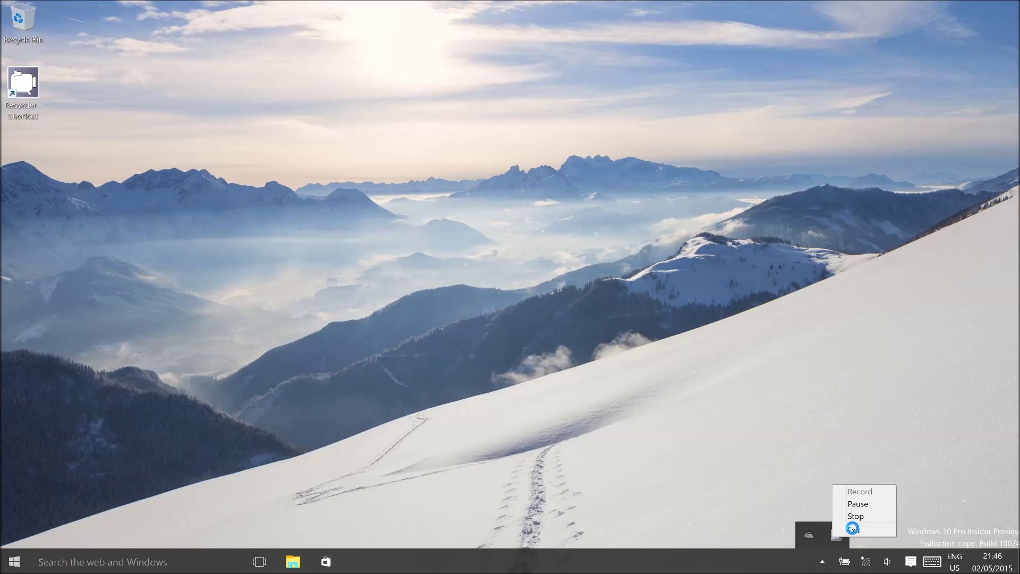
{"action": "left_click", "coordinate": [835, 538]}
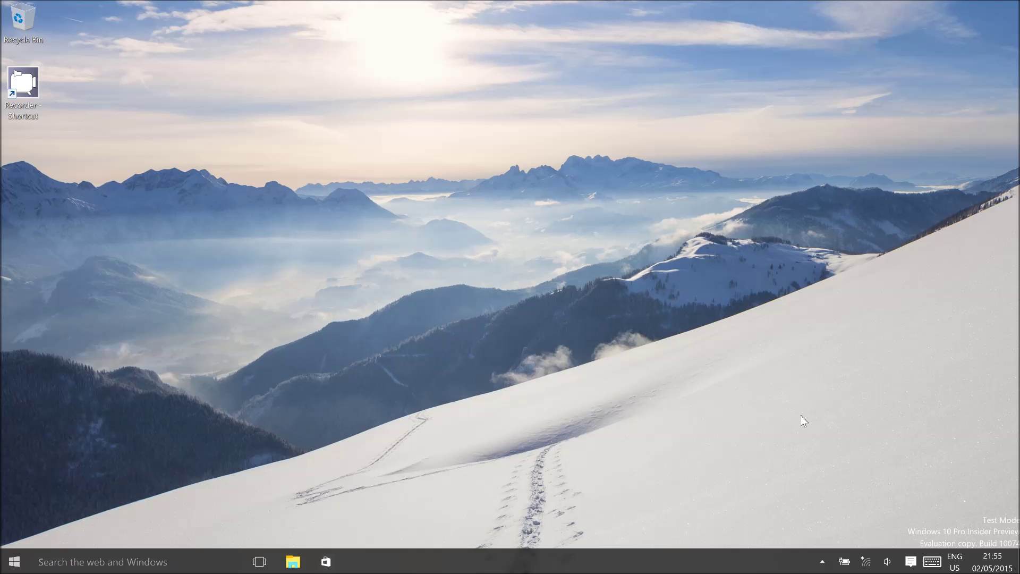
{"action": "left_click_drag", "start_coordinate": [775, 408], "coordinate": [962, 518]}
{"action": "key", "text": "ctrl+a"}
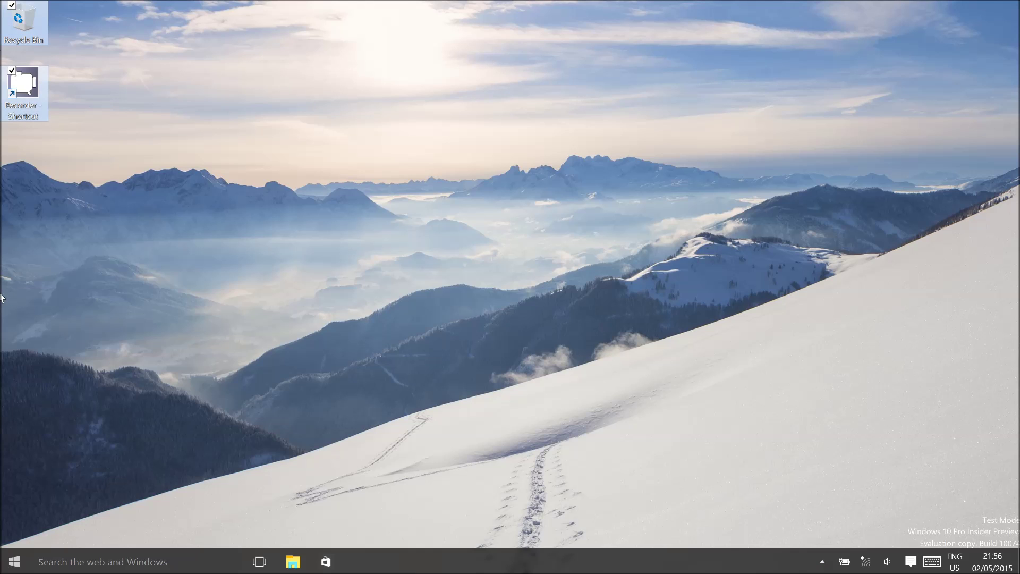
{"action": "left_click", "coordinate": [51, 333]}
- Open Device Manager and start updating the Microsoft Basic Display Adapter's driver by browsing the computer for driver software
{"action": "right_click", "coordinate": [15, 561]}
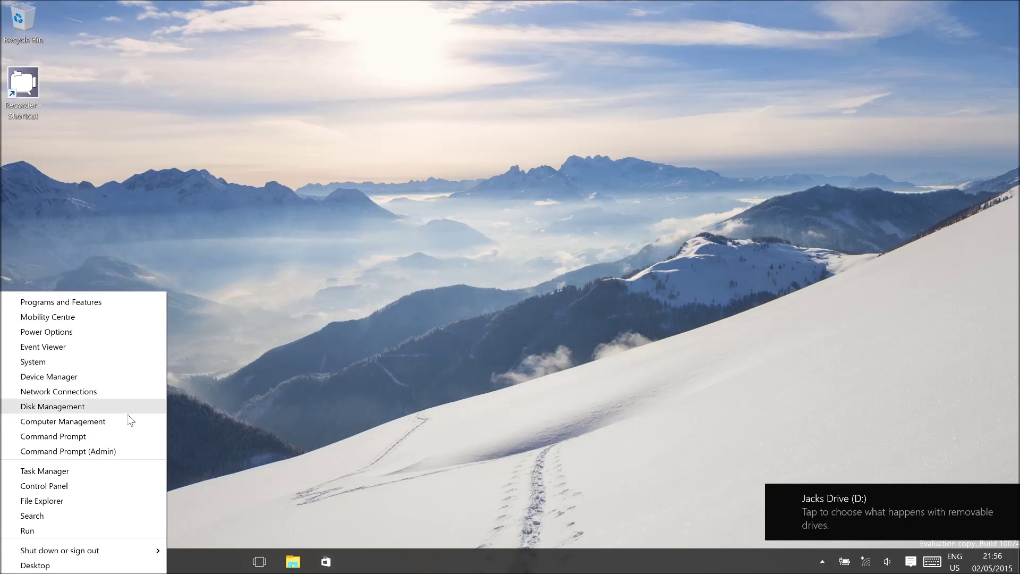
{"action": "left_click", "coordinate": [106, 375]}
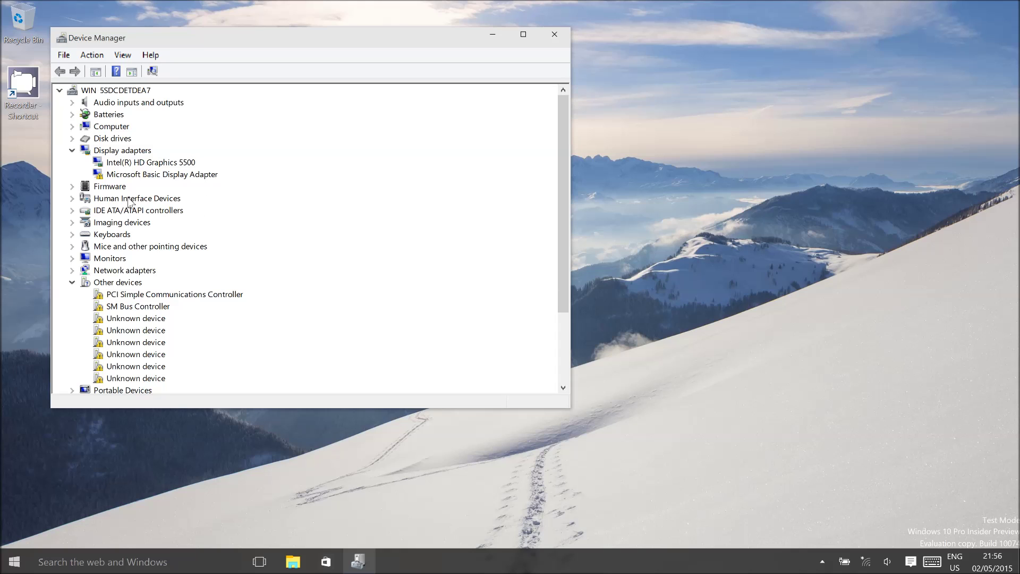
{"action": "right_click", "coordinate": [149, 175]}
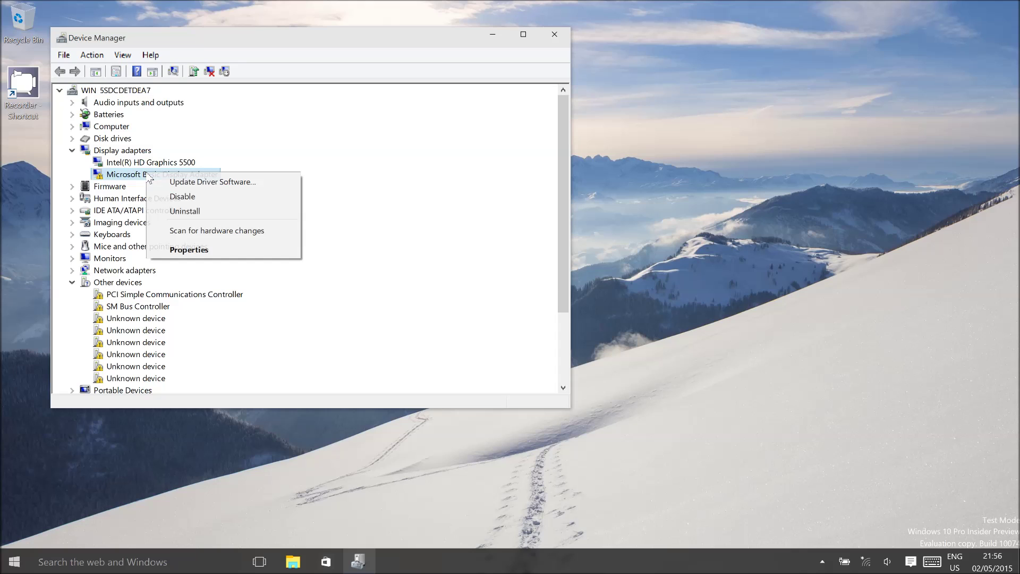
{"action": "left_click", "coordinate": [106, 179]}
{"action": "right_click", "coordinate": [107, 178]}
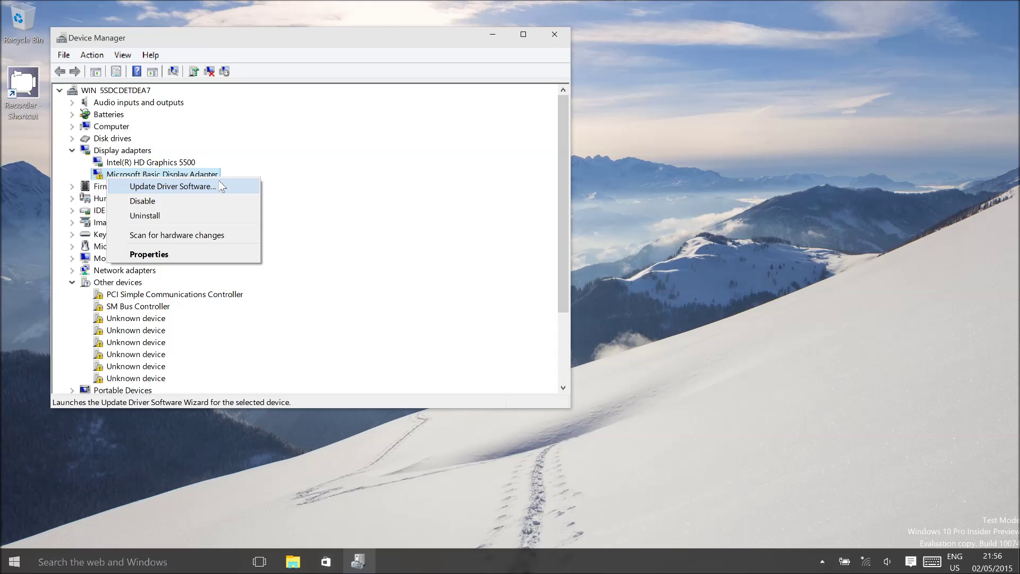
{"action": "left_click", "coordinate": [169, 188]}
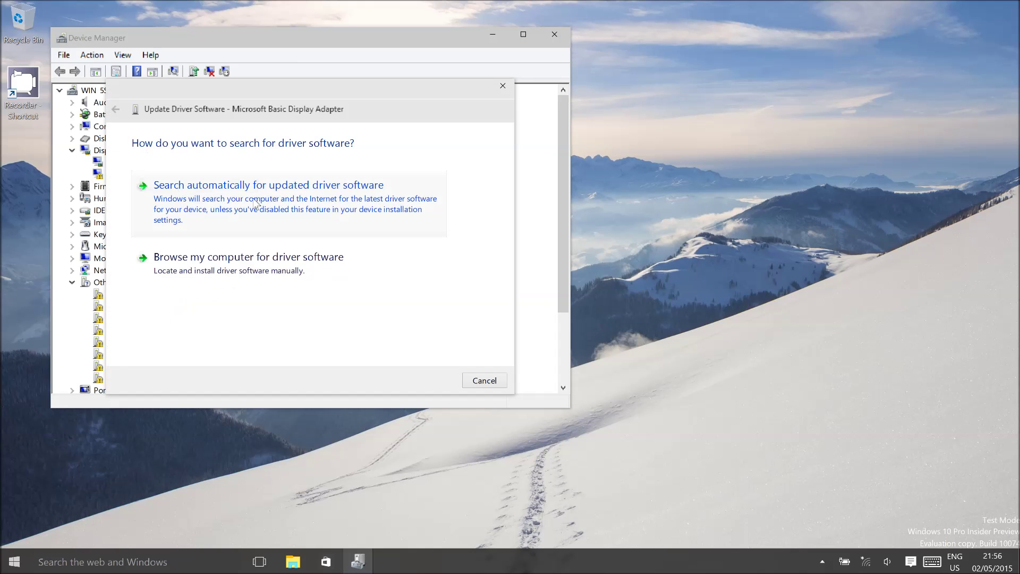
{"action": "left_click", "coordinate": [289, 268]}
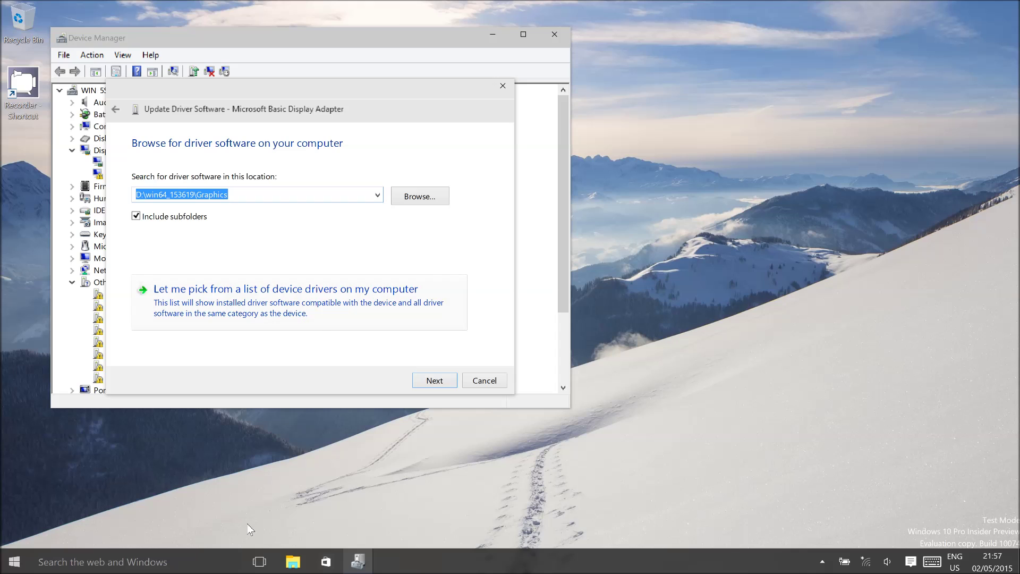
- Open the Graphics folder inside win64_153619 on the D: drive in File Explorer and copy its path
{"action": "left_click", "coordinate": [302, 565]}
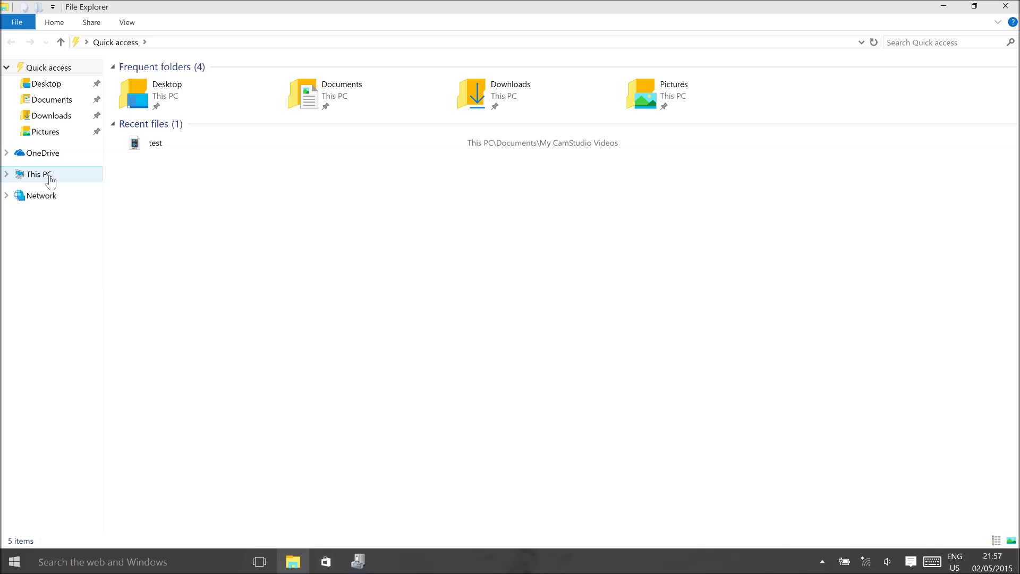
{"action": "left_click", "coordinate": [21, 175]}
{"action": "left_click", "coordinate": [350, 198]}
{"action": "double_click", "coordinate": [351, 197]}
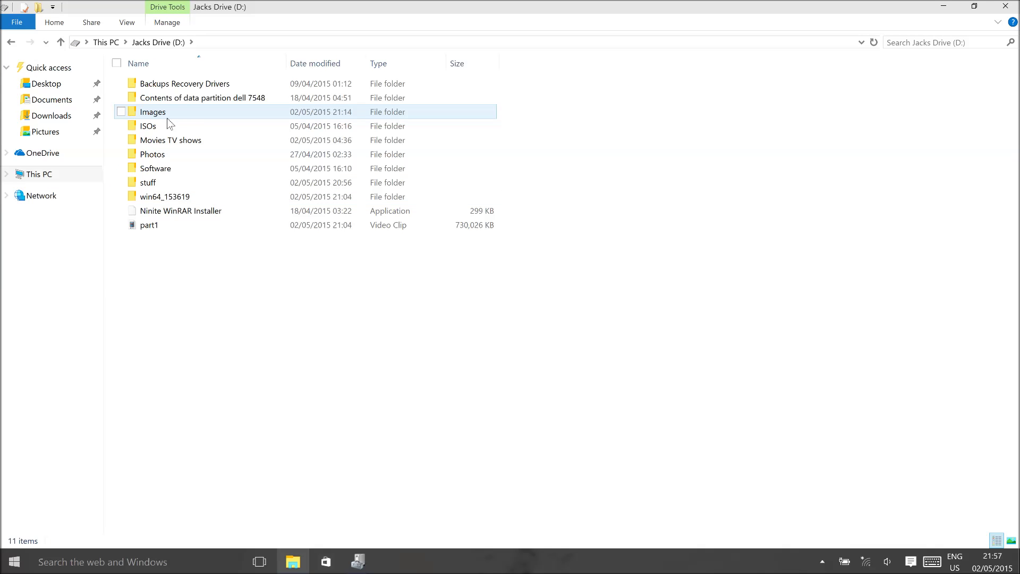
{"action": "left_click", "coordinate": [235, 198]}
{"action": "double_click", "coordinate": [235, 198]}
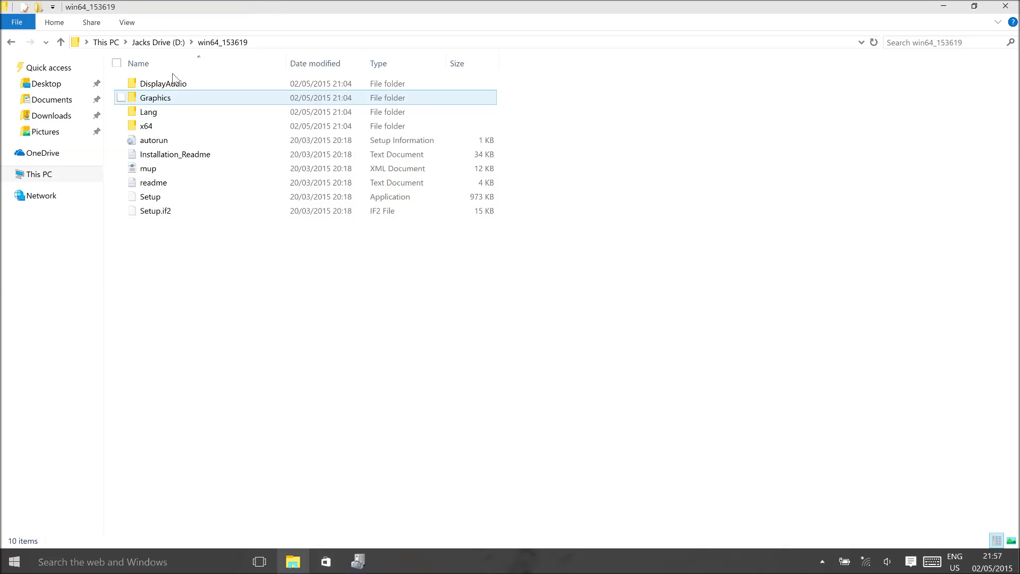
{"action": "double_click", "coordinate": [186, 101]}
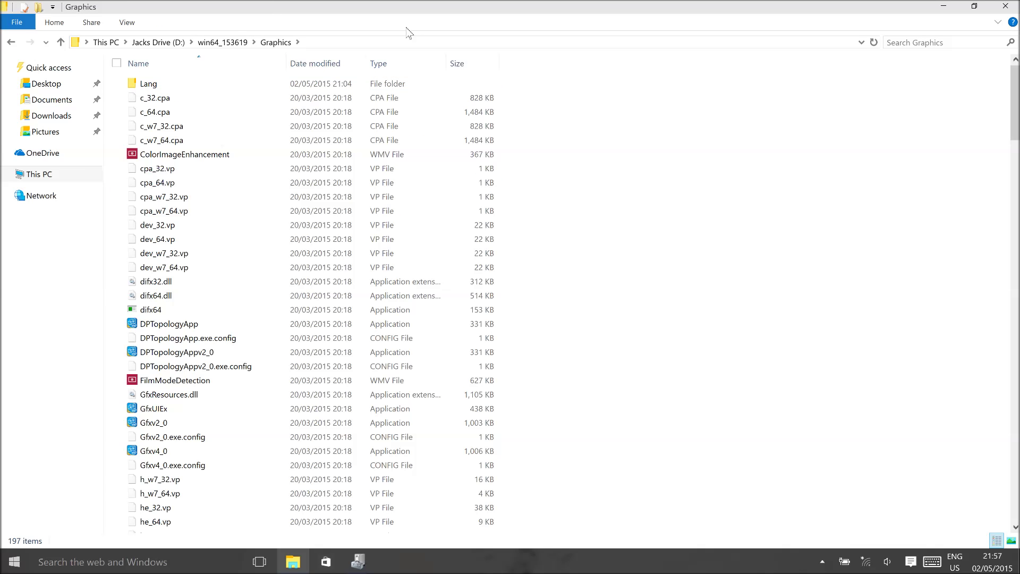
{"action": "left_click", "coordinate": [364, 42]}
{"action": "key", "text": "ctrl+c"}
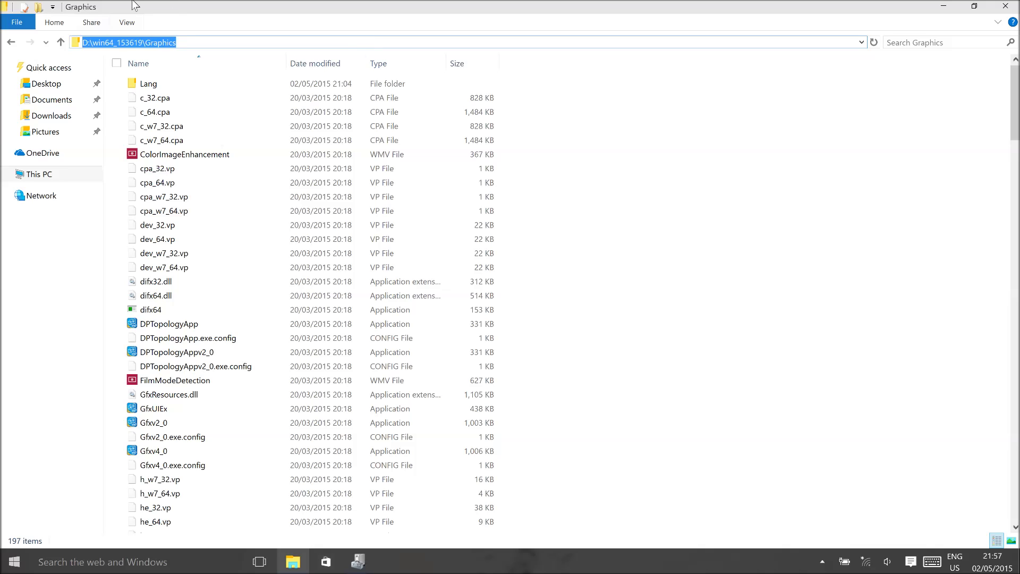
- Return to the driver update wizard, choose to pick from a list, and load the driver from disk using the copied D:\win64_153619\Graphics path
{"action": "left_click", "coordinate": [363, 557]}
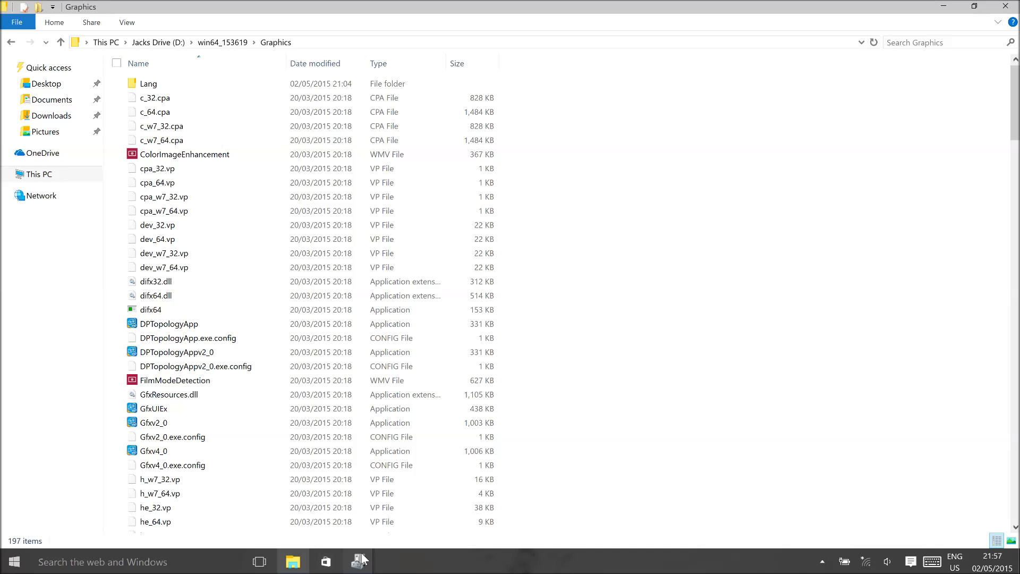
{"action": "left_click", "coordinate": [417, 524]}
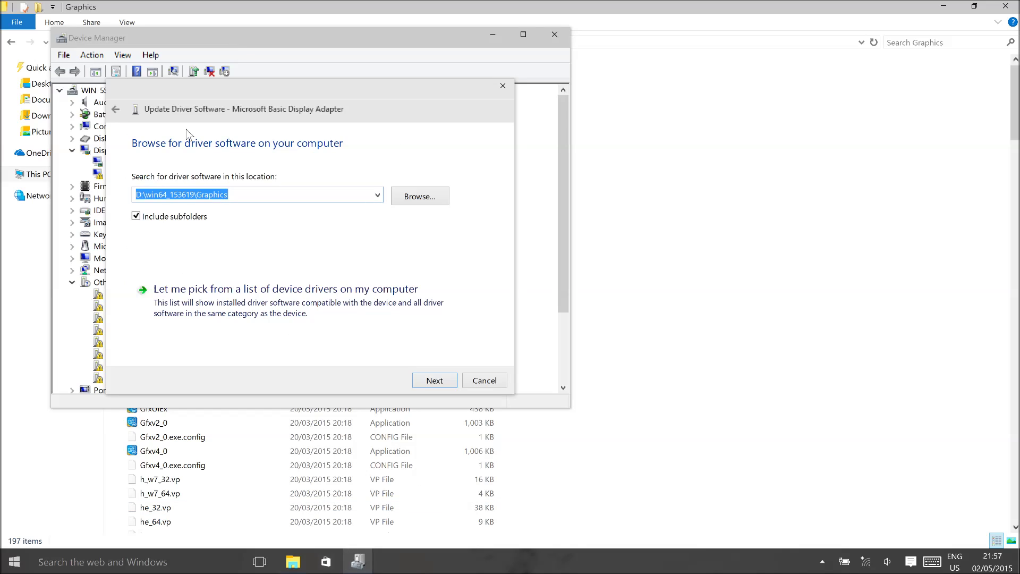
{"action": "left_click", "coordinate": [260, 187]}
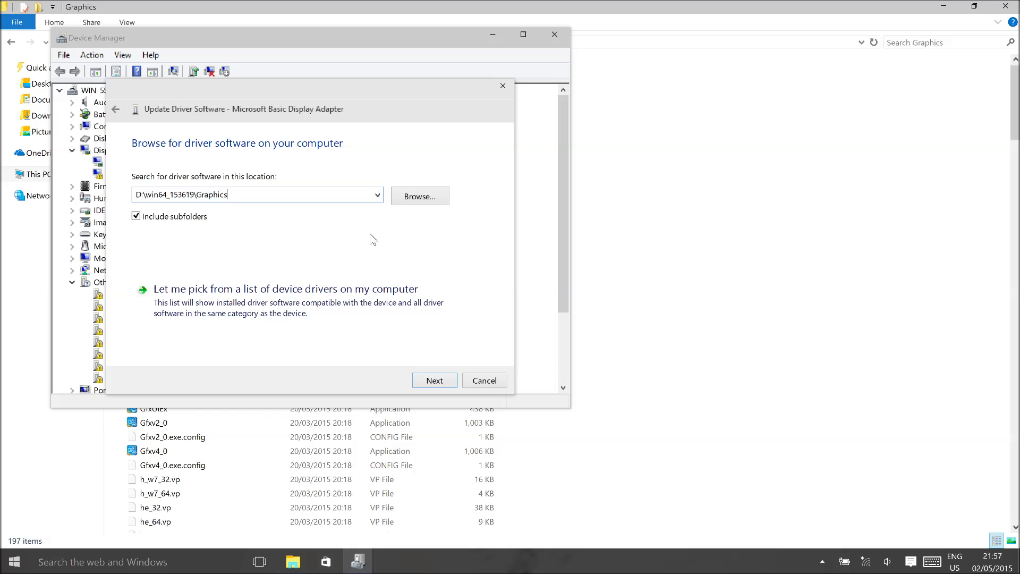
{"action": "left_click", "coordinate": [181, 301]}
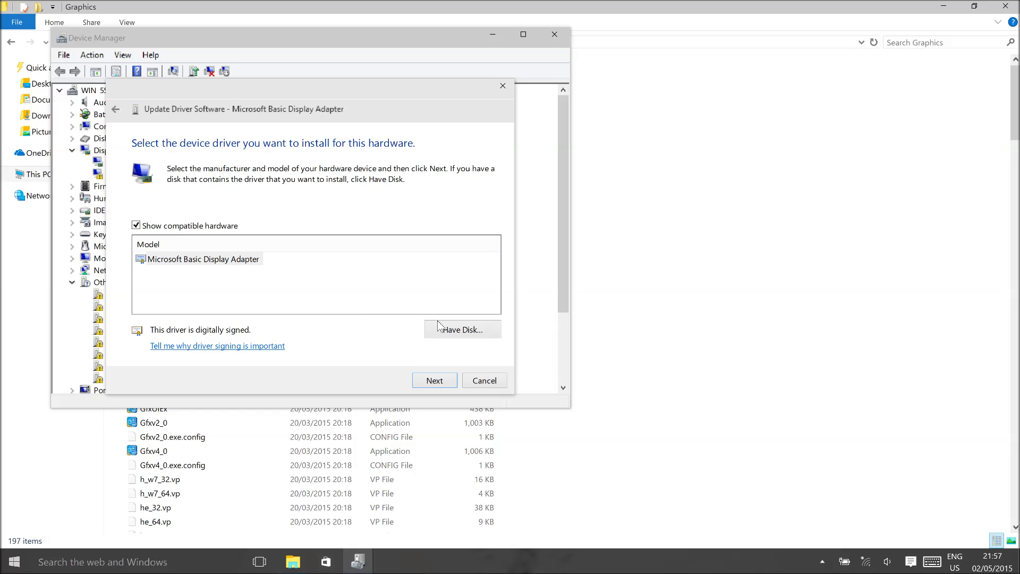
{"action": "left_click", "coordinate": [462, 330]}
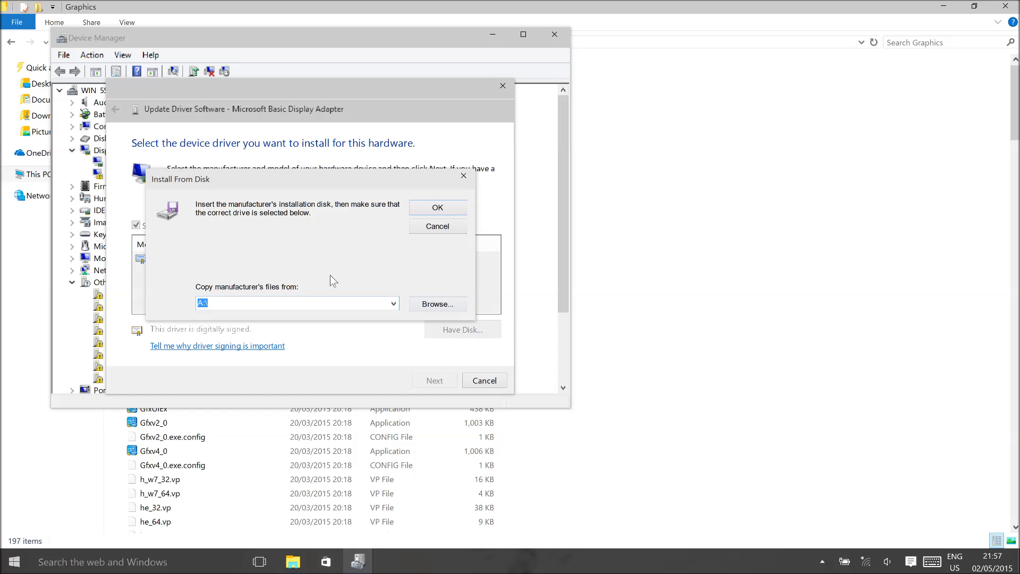
{"action": "key", "text": "ctrl+v"}
{"action": "left_click", "coordinate": [446, 209]}
- Try to install the Intel(R) HD Graphics 5500 model for the display adapter, accepting the Update Driver Warning
{"action": "scroll", "coordinate": [226, 276], "scroll_direction": "down", "scroll_amount": 3}
{"action": "scroll", "coordinate": [226, 277], "scroll_direction": "up", "scroll_amount": 2}
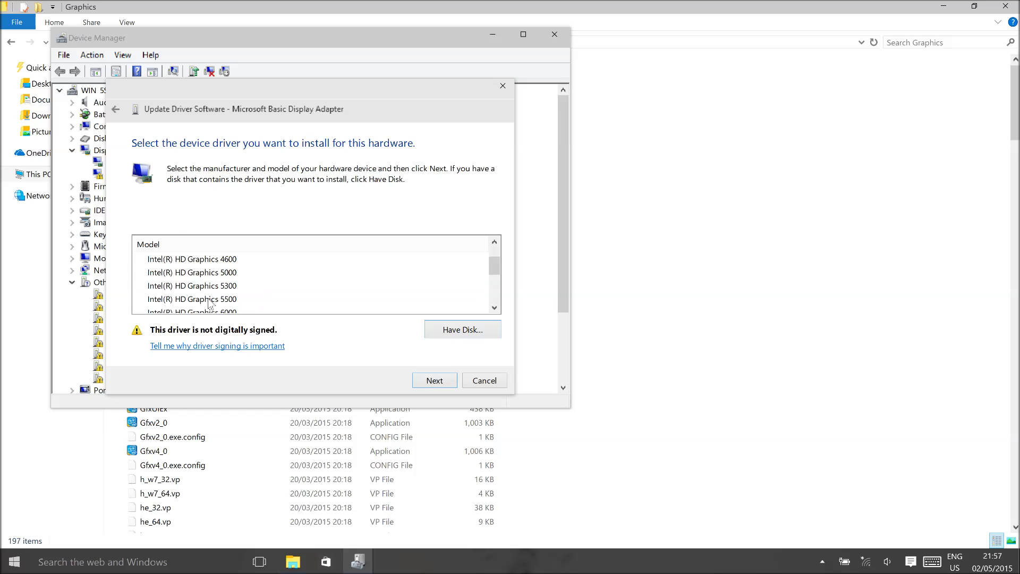
{"action": "left_click", "coordinate": [210, 299]}
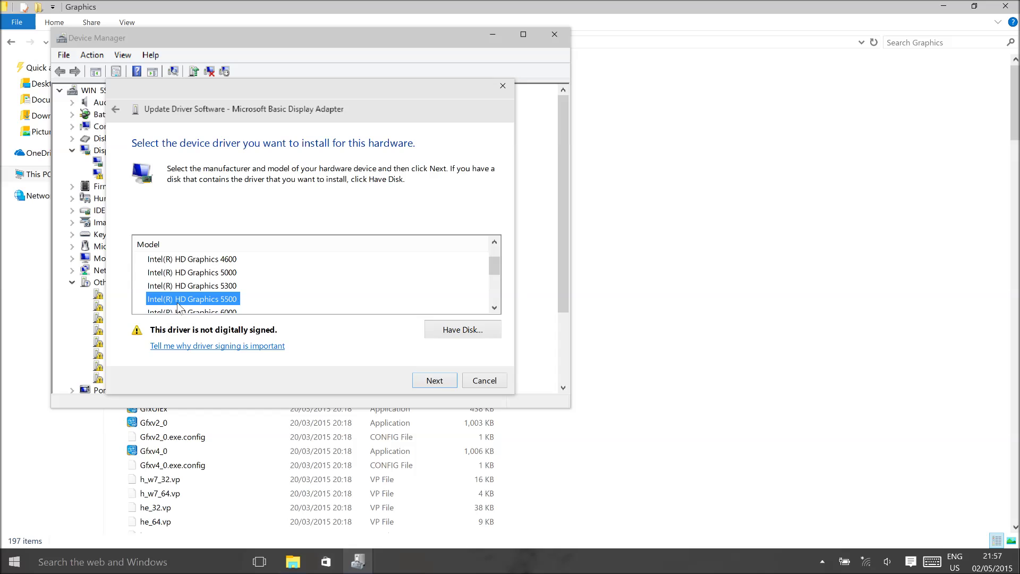
{"action": "left_click", "coordinate": [441, 386]}
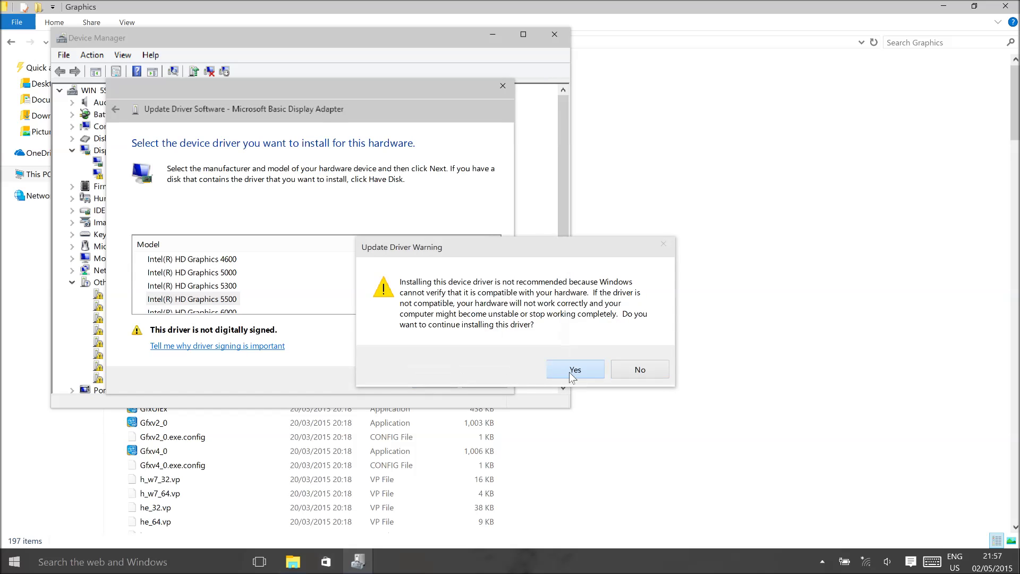
{"action": "left_click", "coordinate": [578, 370]}
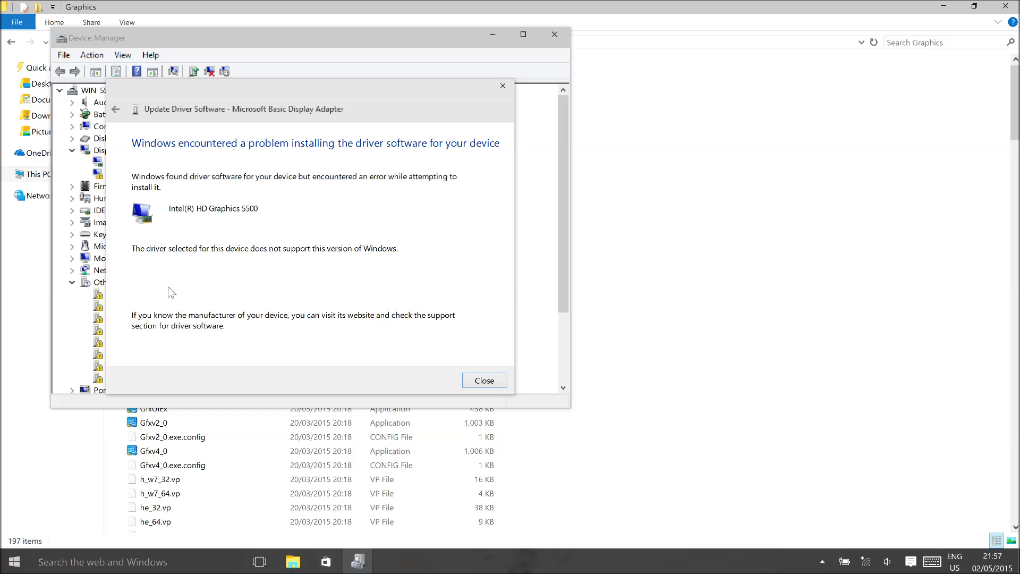
- Close the Update Driver Software wizard and the File Explorer window, leaving Device Manager open
{"action": "left_click_drag", "start_coordinate": [368, 94], "coordinate": [582, 108]}
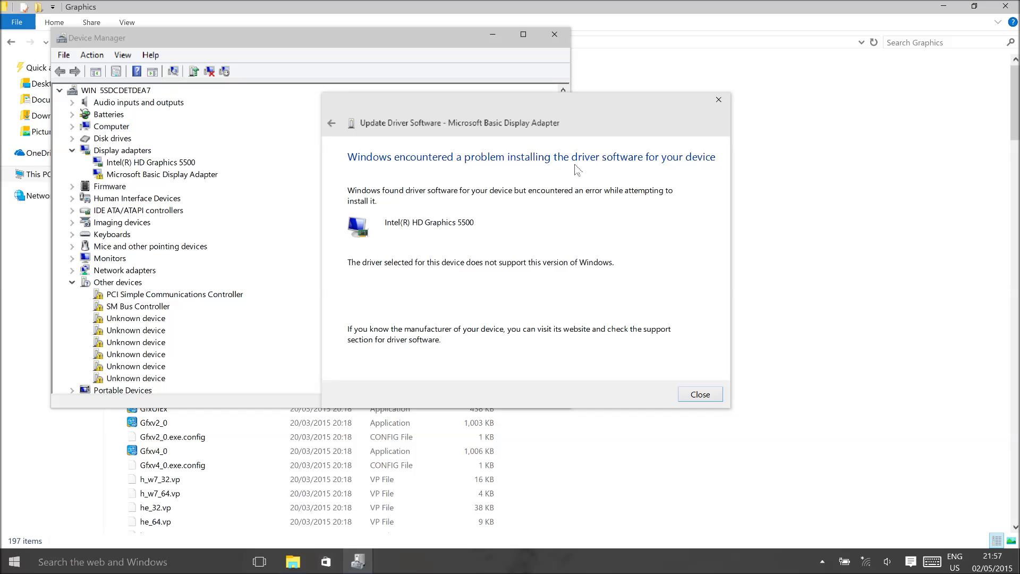
{"action": "left_click_drag", "start_coordinate": [561, 124], "coordinate": [505, 125]}
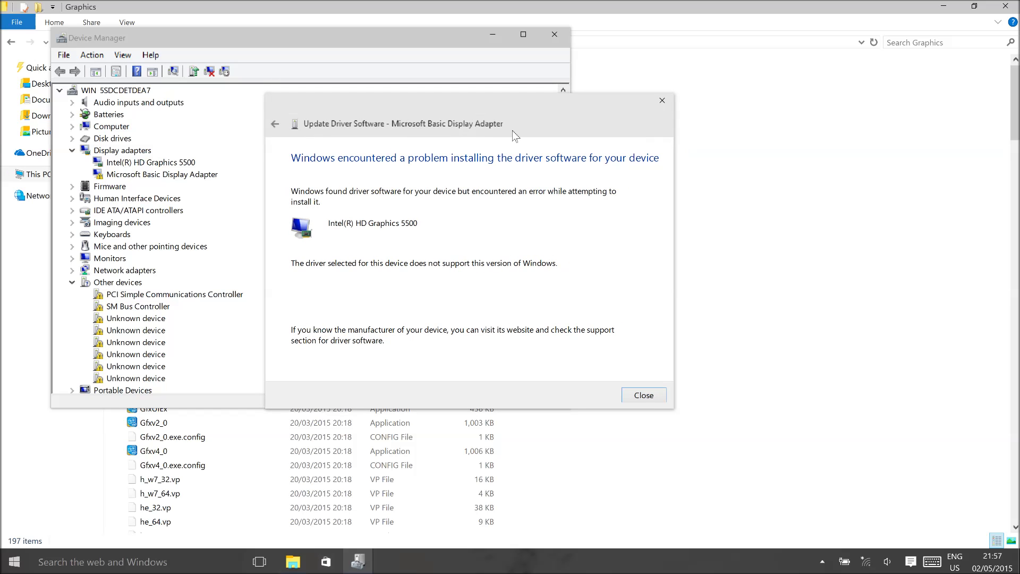
{"action": "left_click_drag", "start_coordinate": [411, 137], "coordinate": [499, 166]}
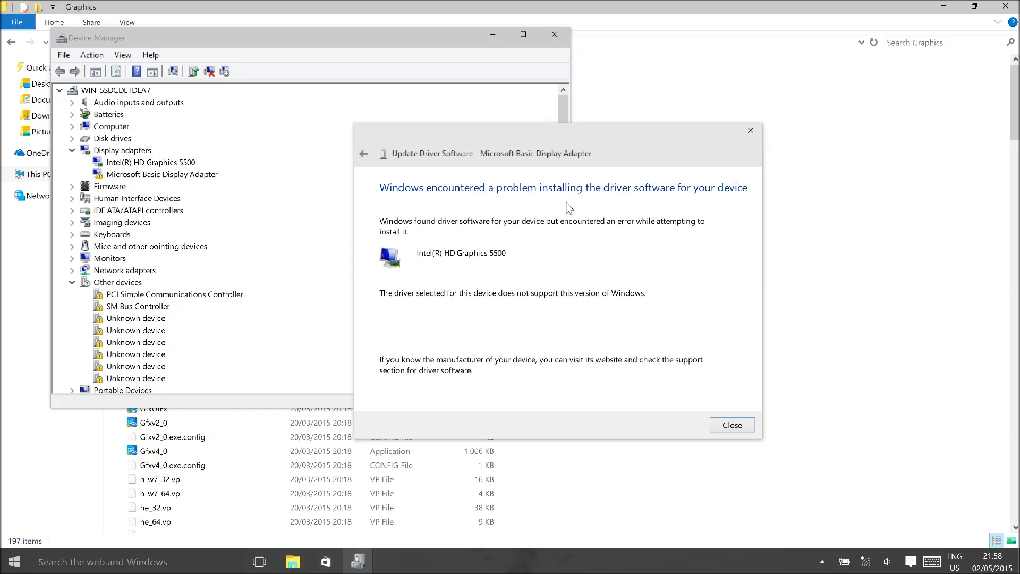
{"action": "left_click", "coordinate": [738, 427]}
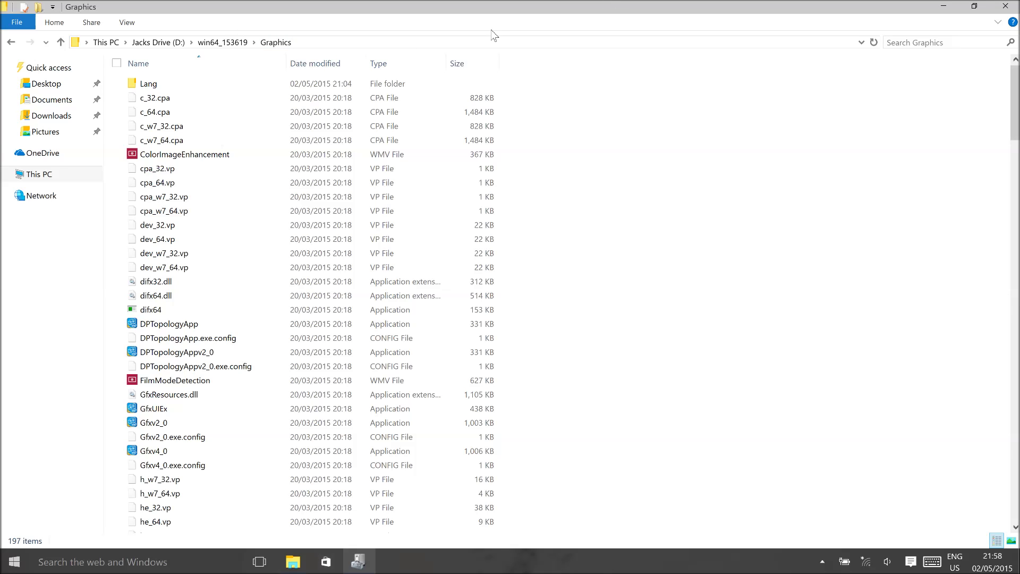
{"action": "left_click", "coordinate": [1005, 7]}
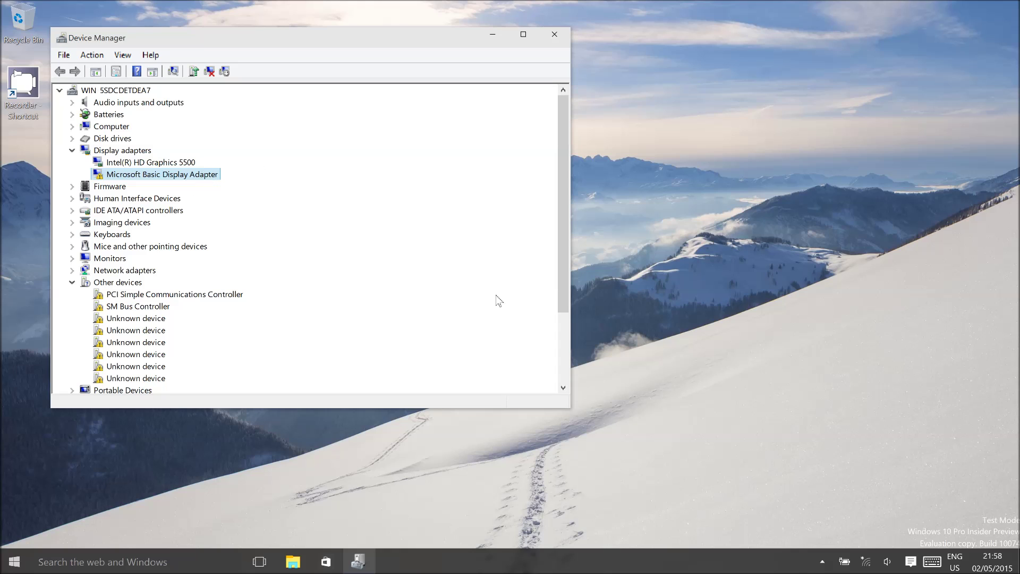
- Close Device Manager and turn off driver test signing by running bcdedit -set TESTSIGNING OFF in an administrator Command Prompt
{"action": "left_click", "coordinate": [554, 34]}
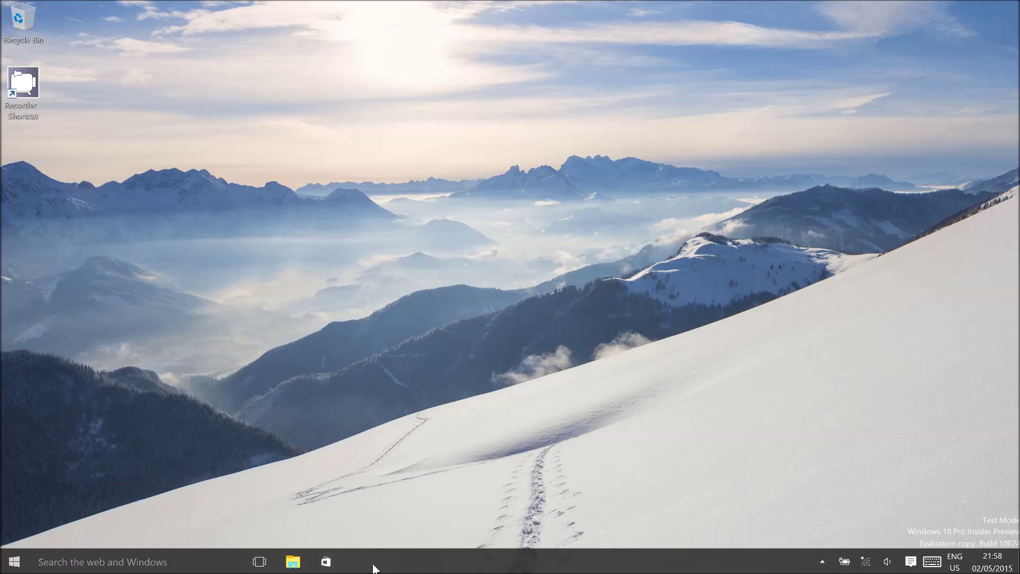
{"action": "left_click", "coordinate": [3, 565]}
{"action": "left_click", "coordinate": [3, 564]}
{"action": "left_click", "coordinate": [3, 564]}
{"action": "left_click", "coordinate": [3, 564]}
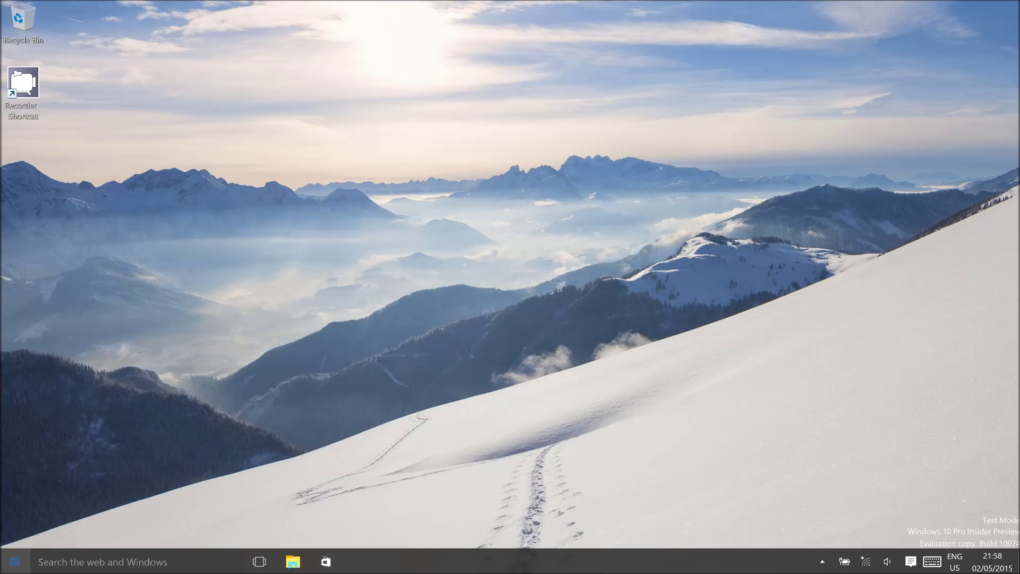
{"action": "right_click", "coordinate": [2, 564]}
{"action": "left_click", "coordinate": [104, 452]}
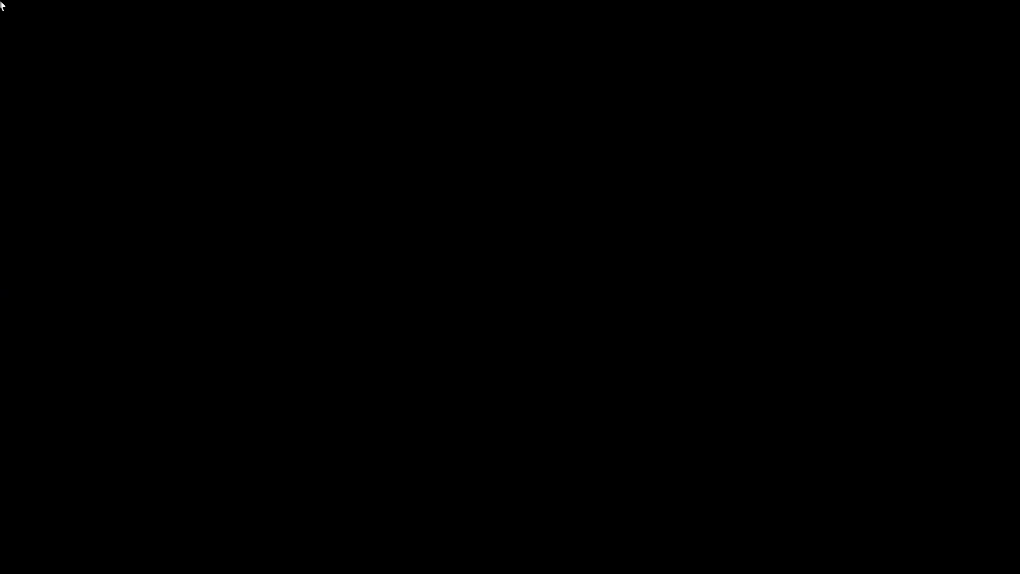
{"action": "key", "text": "alt+y"}
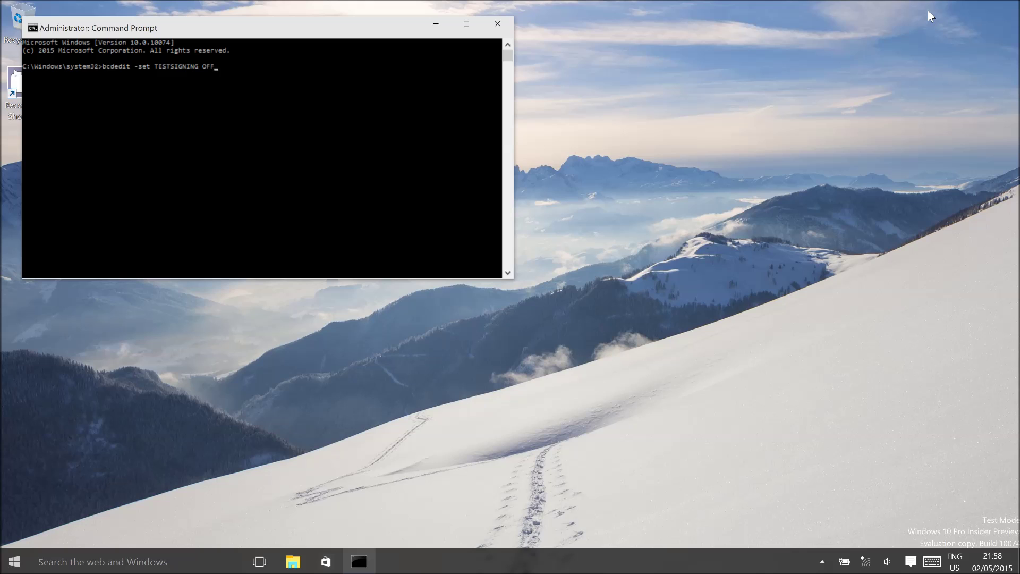
{"action": "key", "text": "Return"}
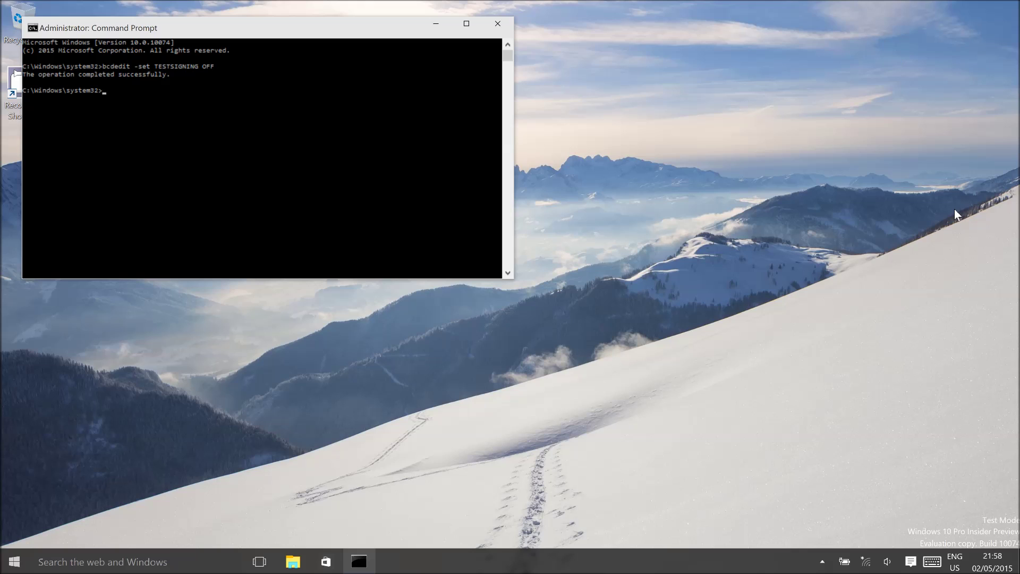
{"action": "left_click", "coordinate": [498, 24]}
{"action": "left_click", "coordinate": [822, 562]}
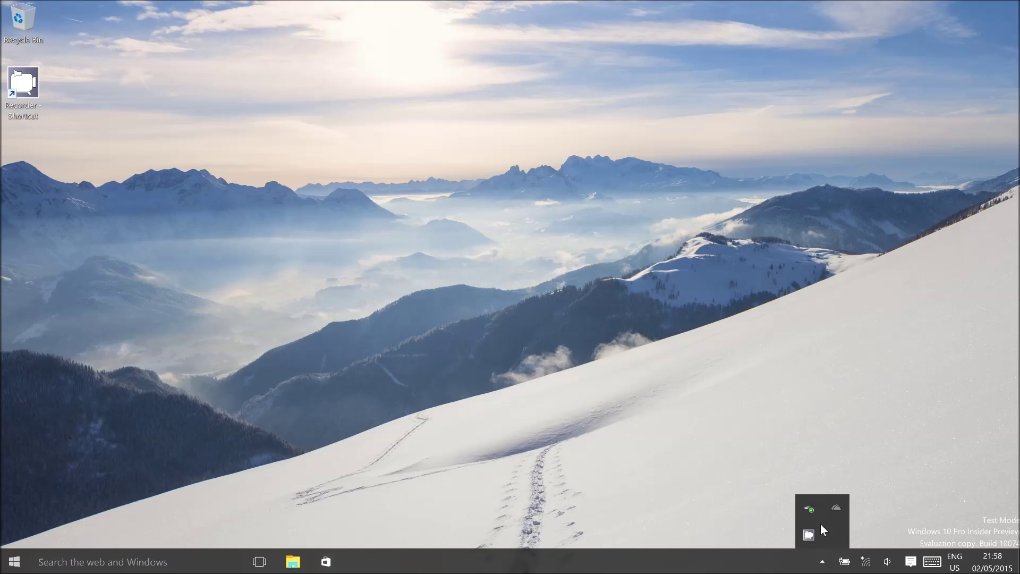
{"action": "right_click", "coordinate": [808, 534]}
{"action": "left_click", "coordinate": [820, 528]}
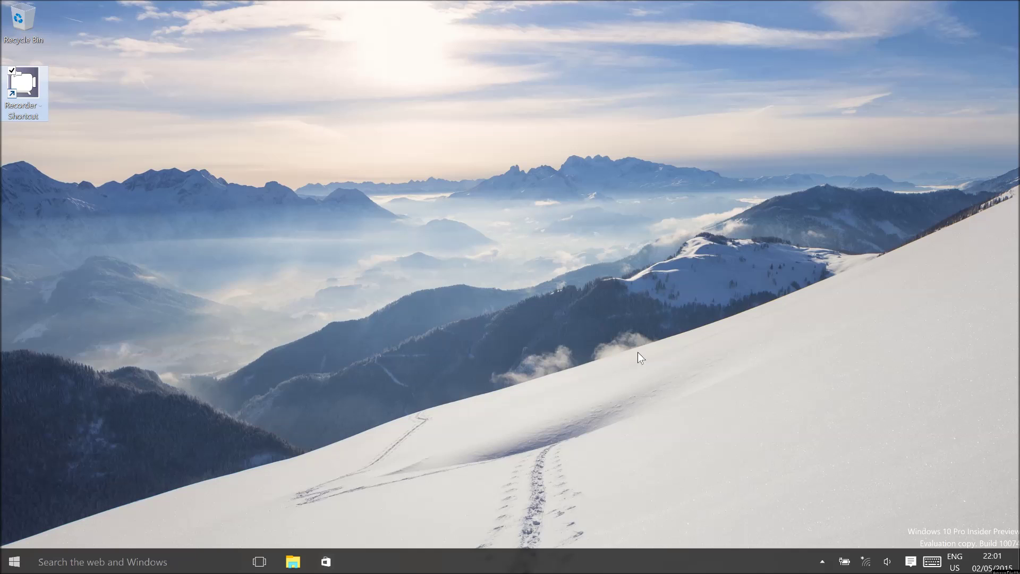
{"action": "left_click_drag", "start_coordinate": [870, 496], "coordinate": [1017, 529]}
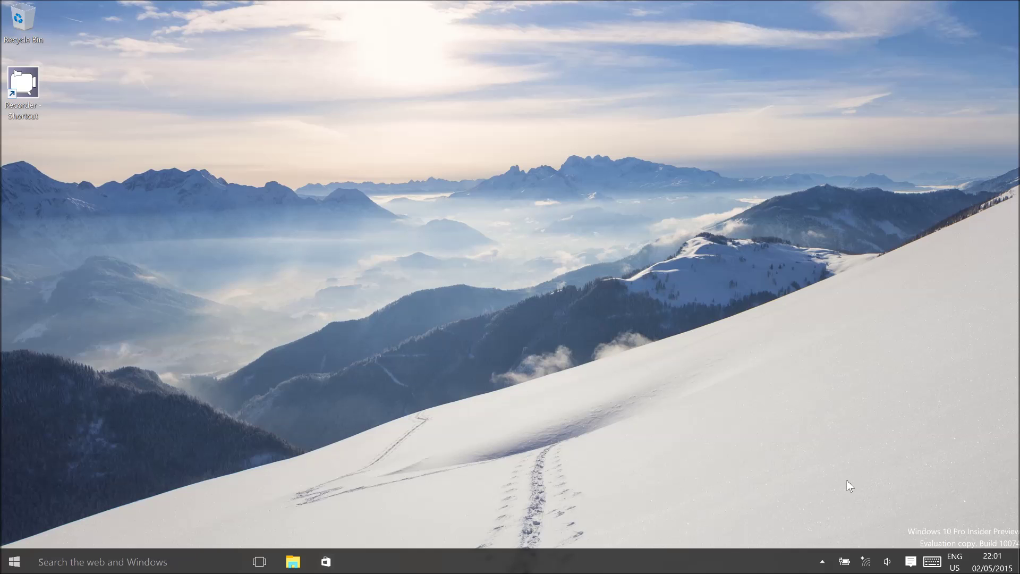
{"action": "left_click", "coordinate": [15, 561]}
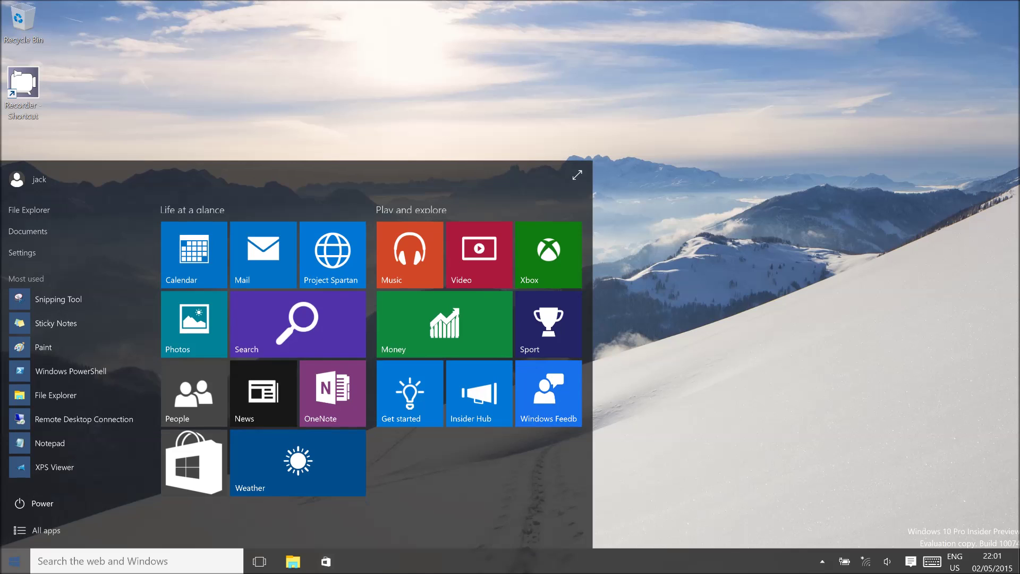
{"action": "left_click", "coordinate": [14, 561]}
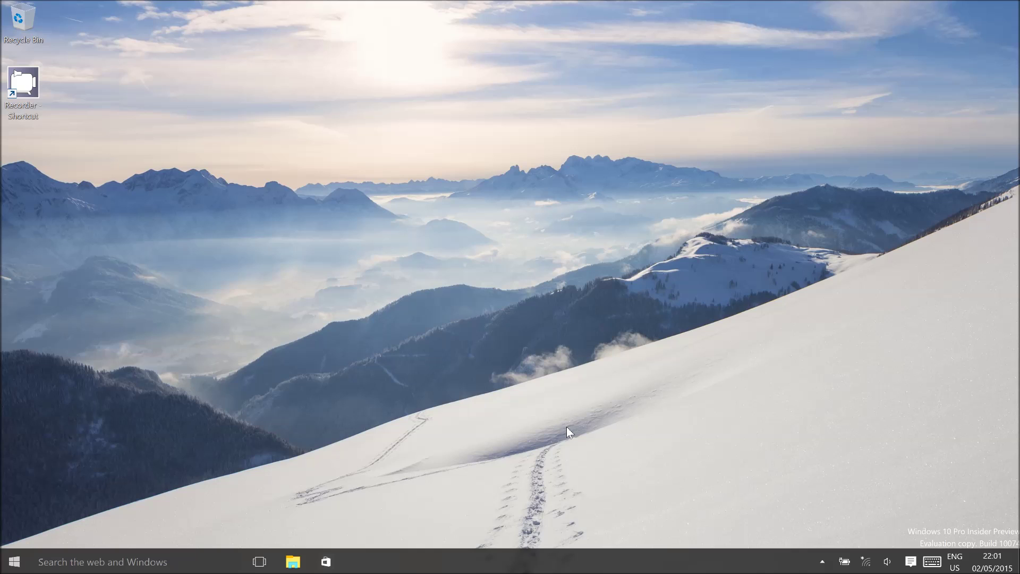
{"action": "left_click", "coordinate": [823, 563]}
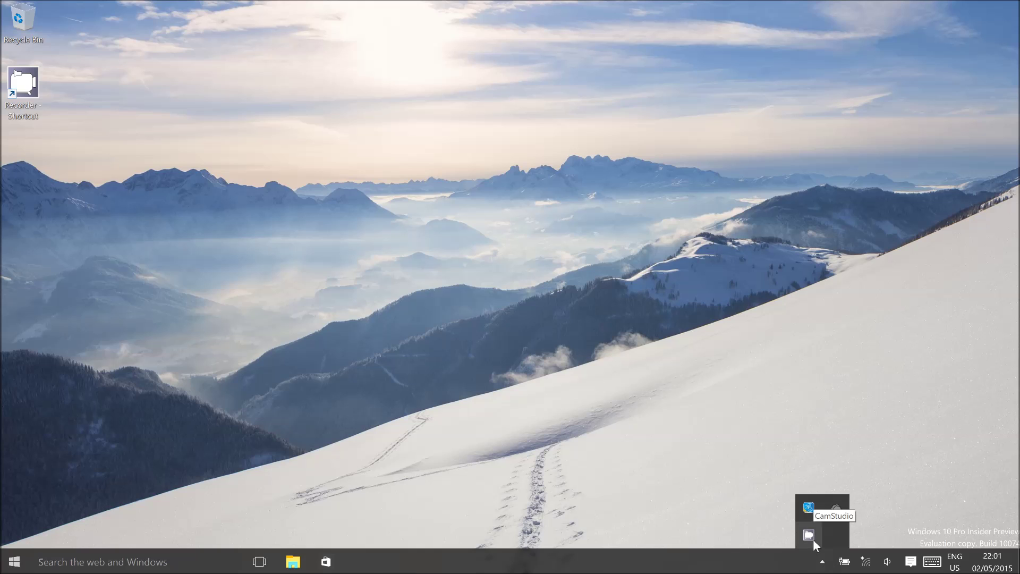